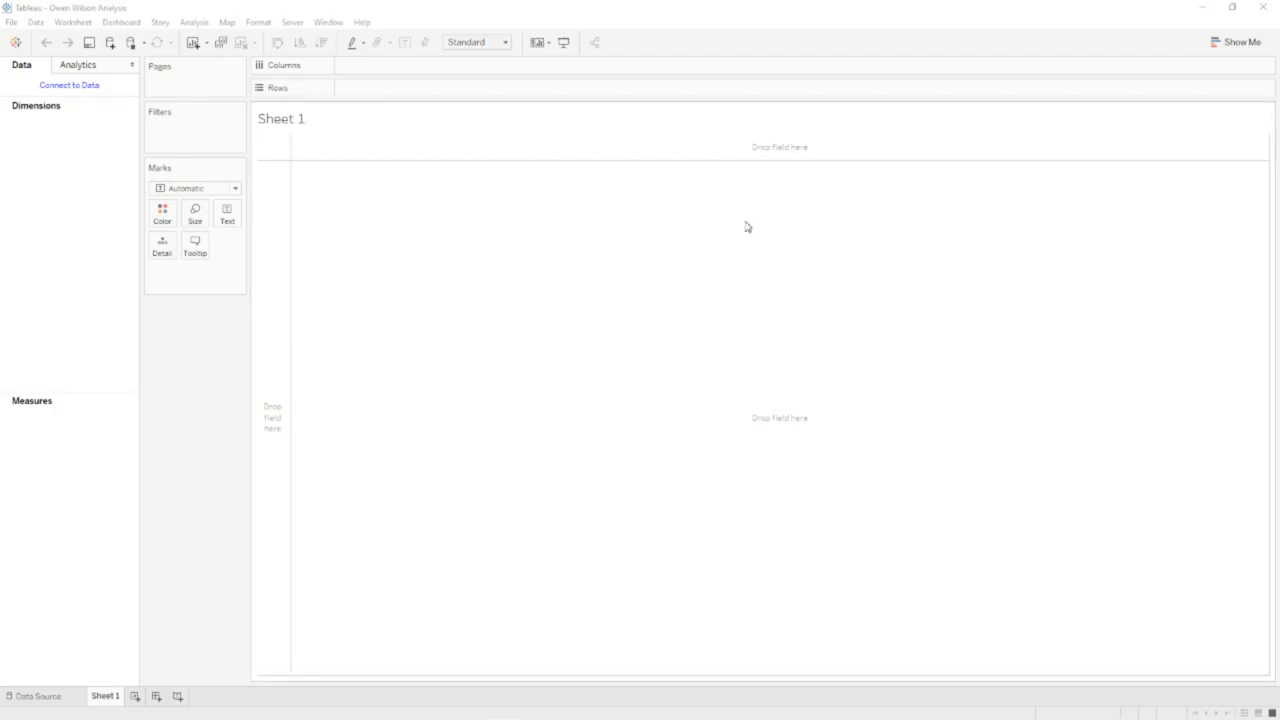
# Connect the workbook to the imdb_owen.tde extract in the imdb folder.
pyautogui.click(70, 88)
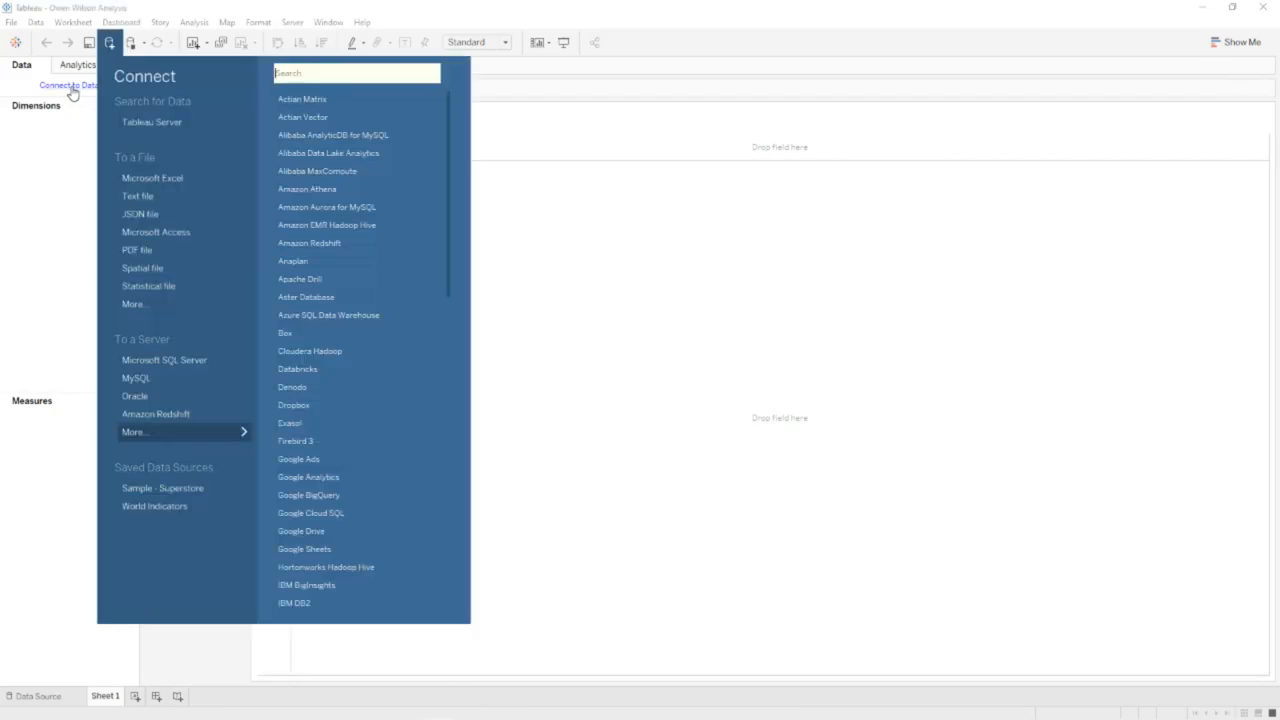
pyautogui.click(150, 304)
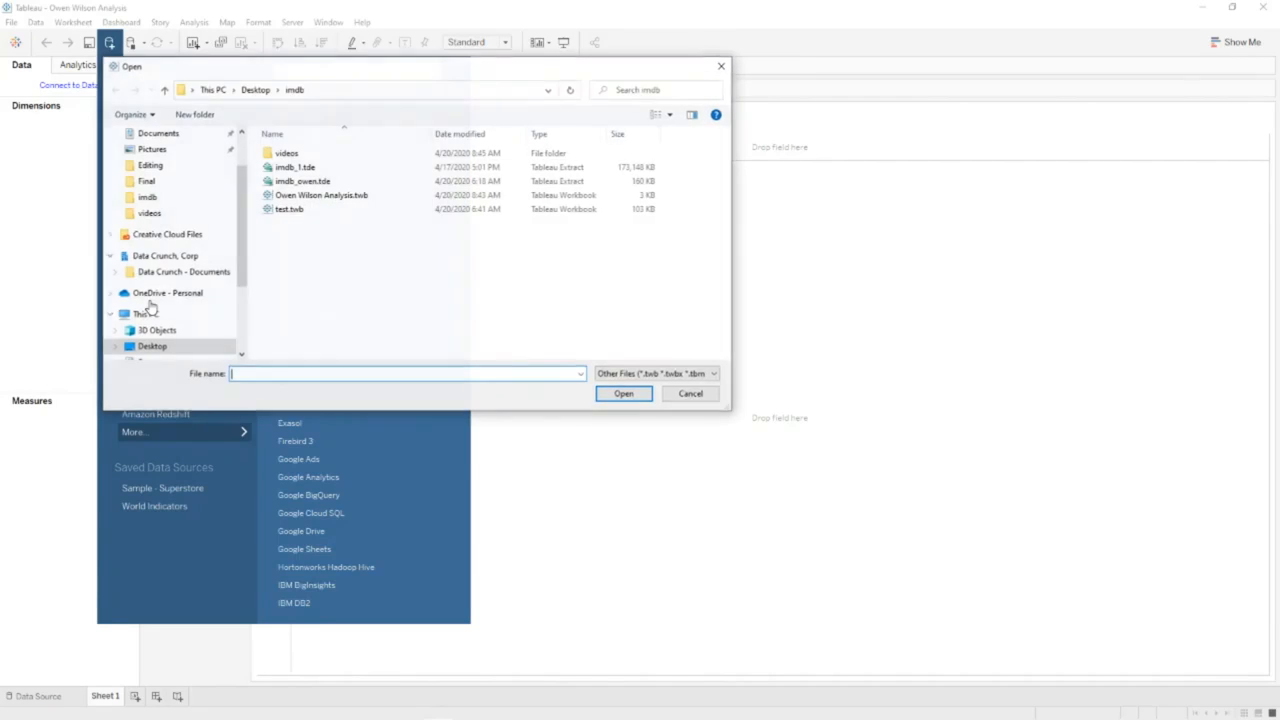
pyautogui.click(307, 183)
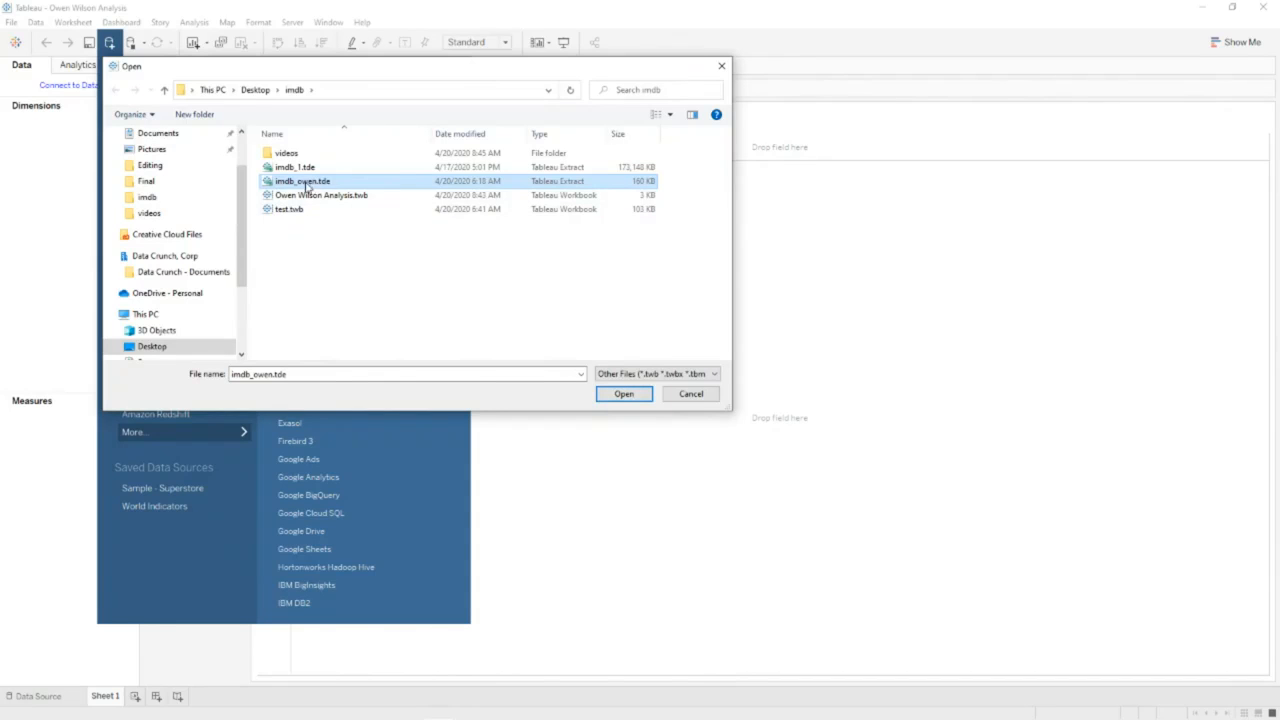
pyautogui.click(623, 393)
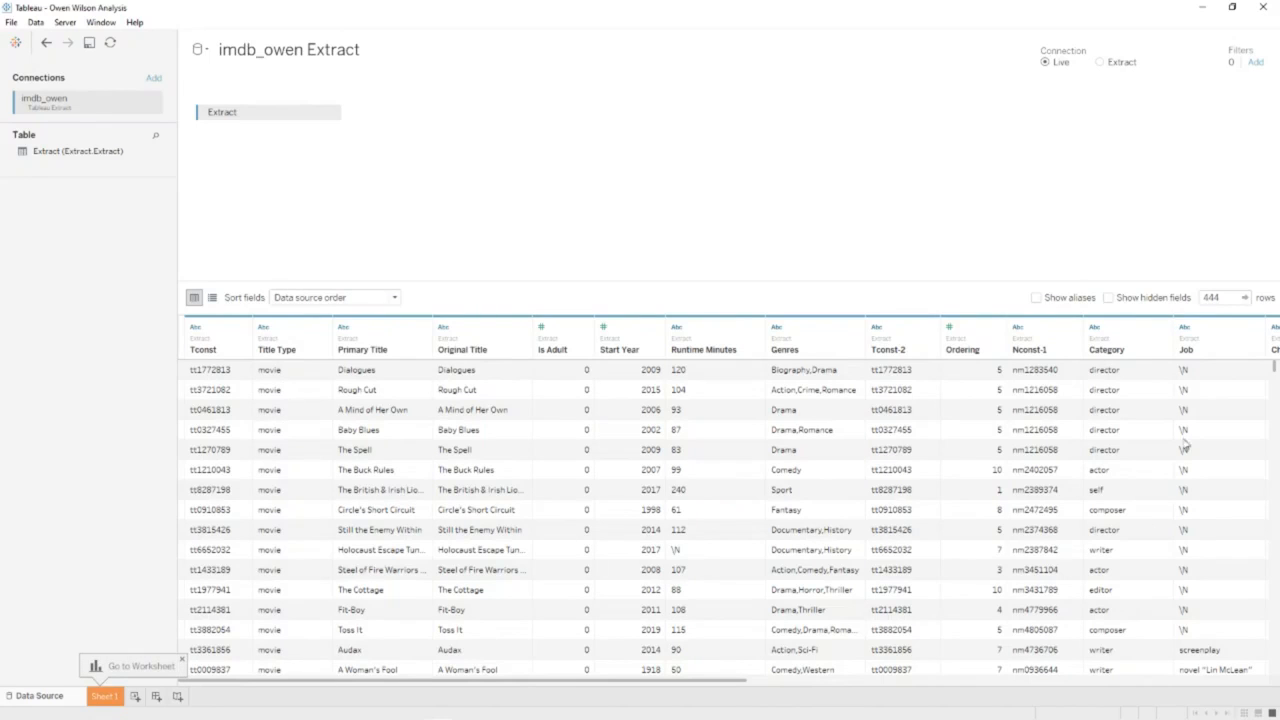
# Review the extract's columns, and place Primary Name on the rows of Sheet 1.
pyautogui.moveTo(323, 686); pyautogui.dragTo(808, 700)
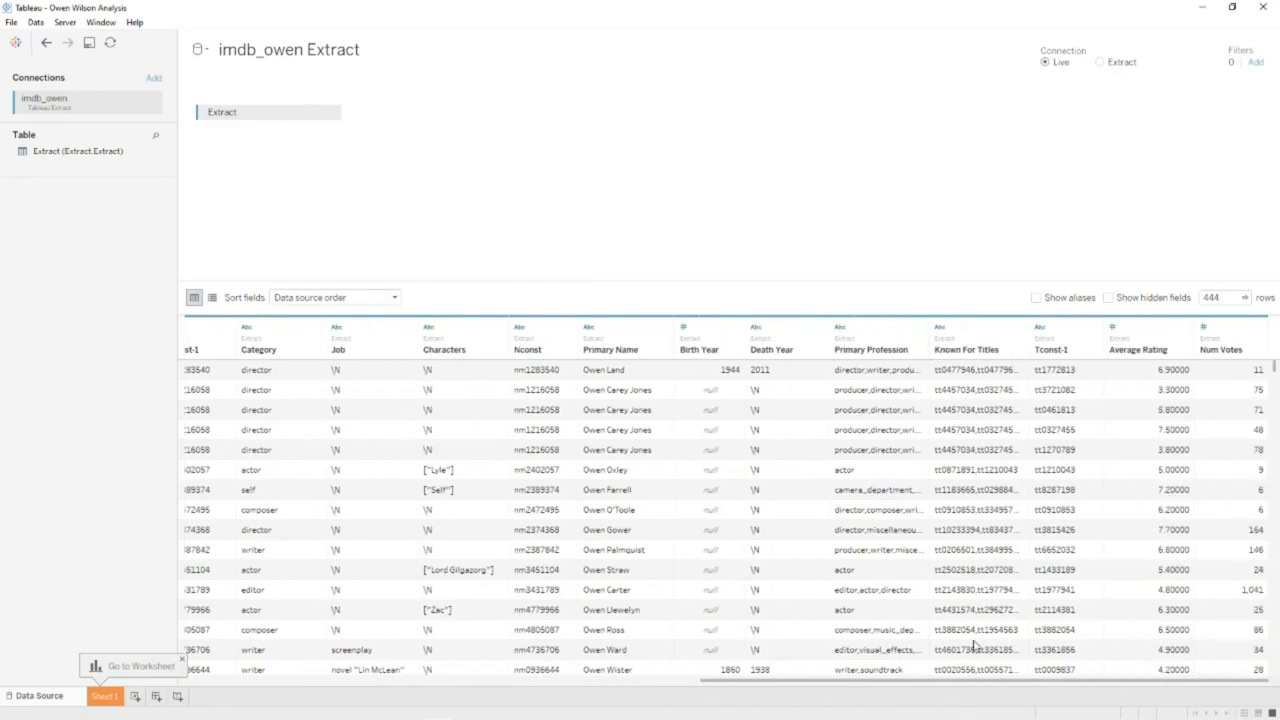
pyautogui.moveTo(990, 686); pyautogui.dragTo(562, 693)
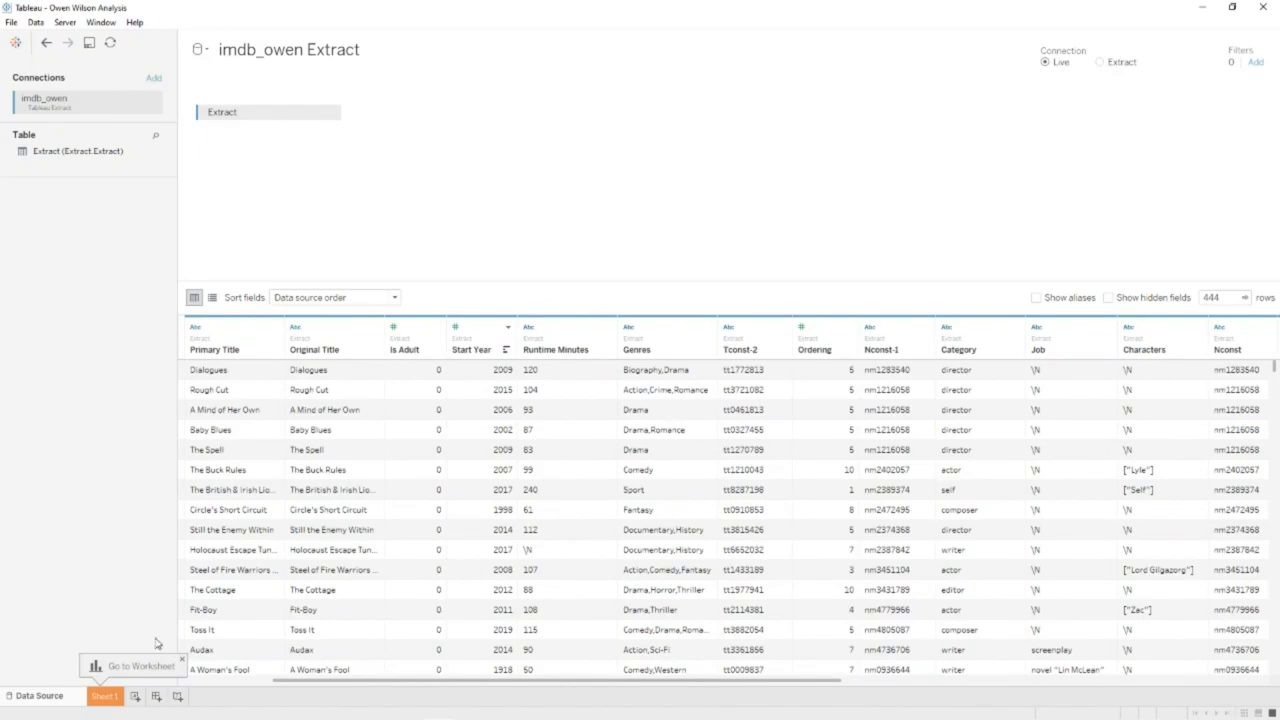
pyautogui.click(108, 701)
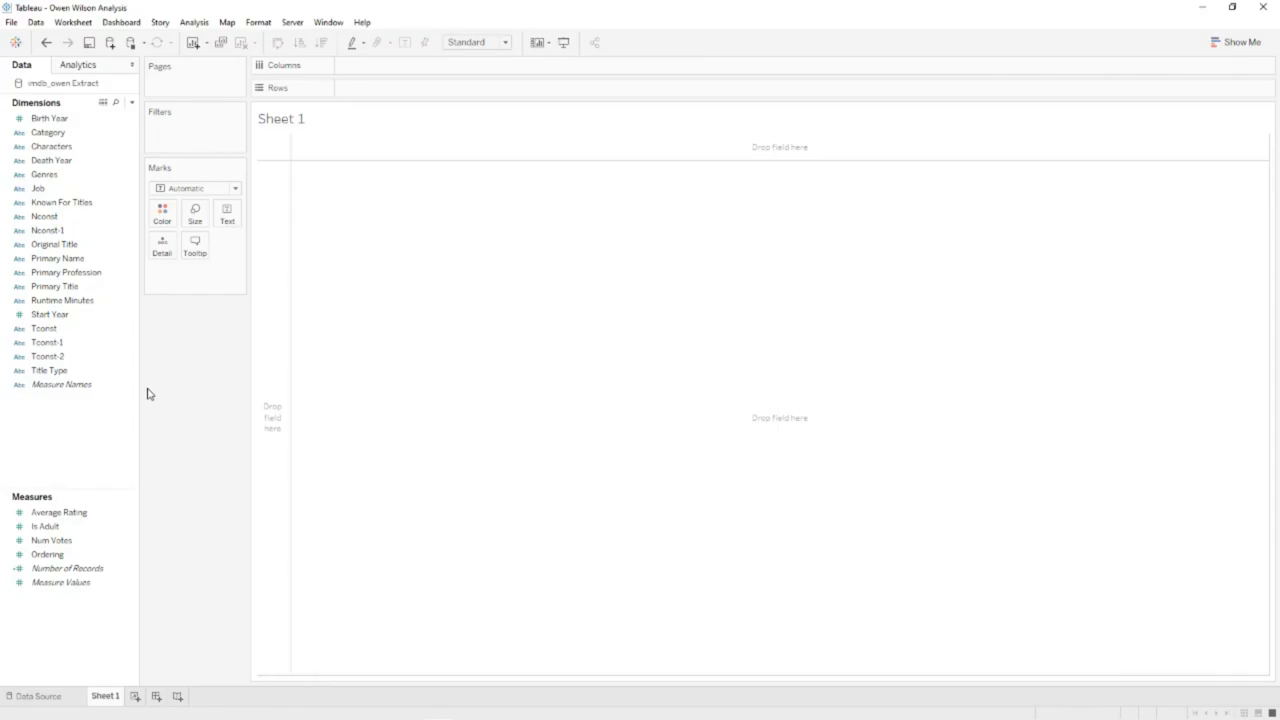
pyautogui.click(68, 260)
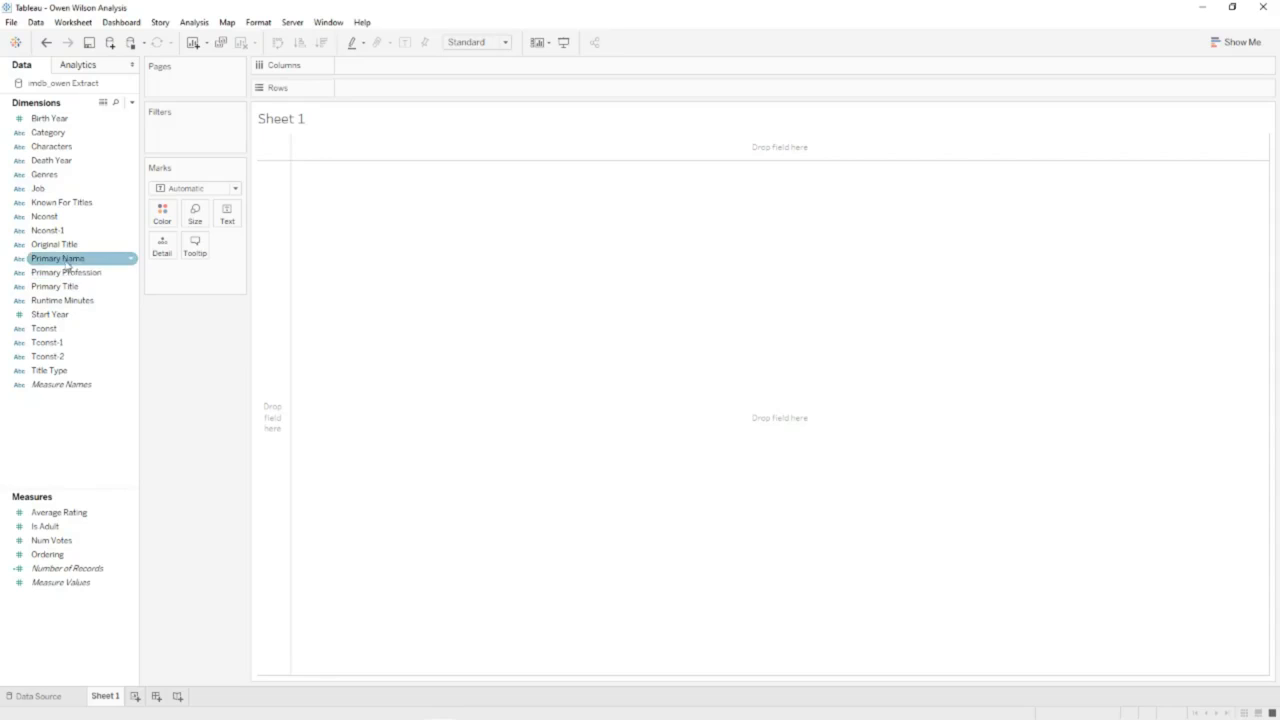
pyautogui.moveTo(52, 263); pyautogui.dragTo(443, 89)
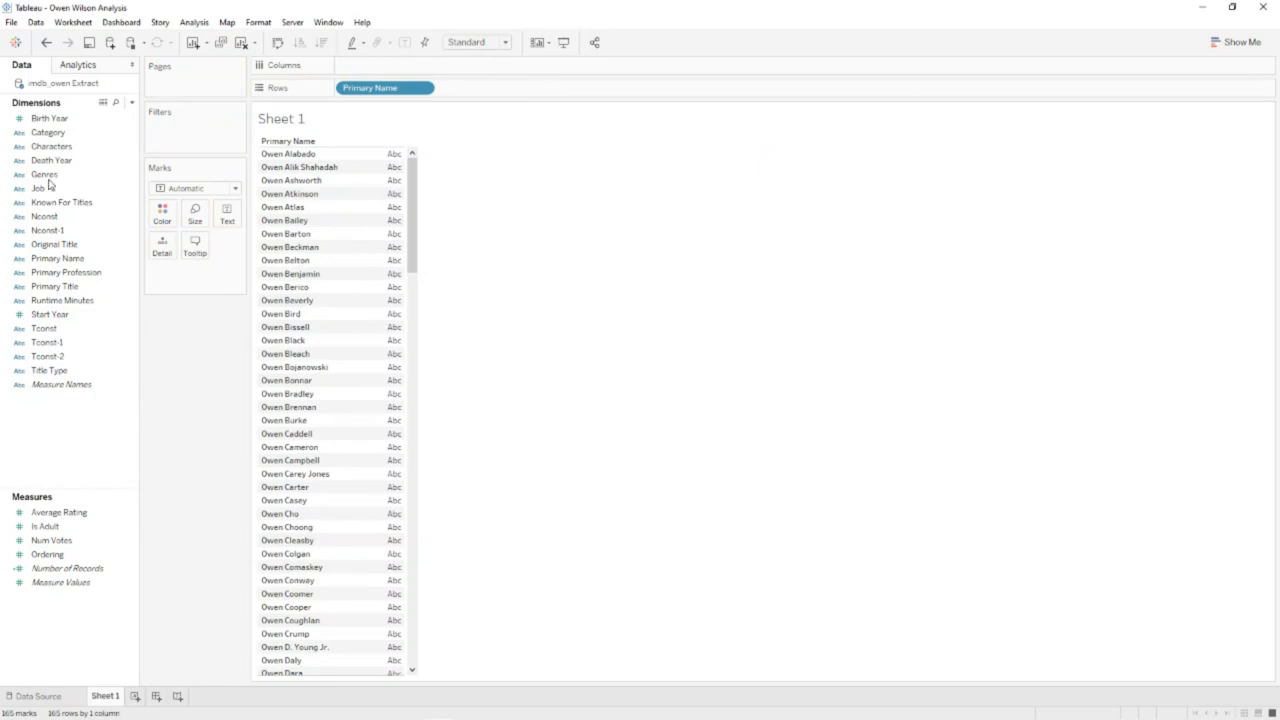
# Look through the full list of primary names in the view.
pyautogui.click(72, 276)
pyautogui.click(58, 514)
pyautogui.click(120, 582)
pyautogui.click(437, 147)
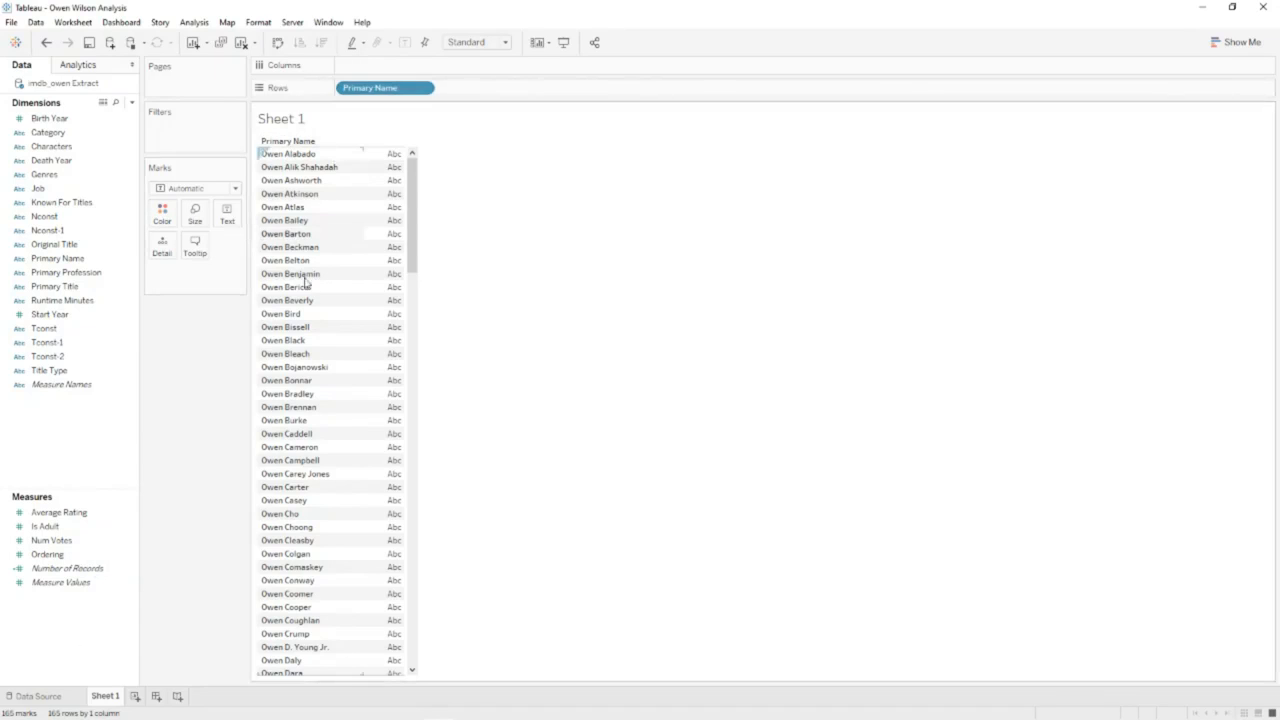
pyautogui.scroll(-6, 357, 396)
pyautogui.scroll(-6, 423, 334)
pyautogui.moveTo(414, 357); pyautogui.dragTo(436, 165)
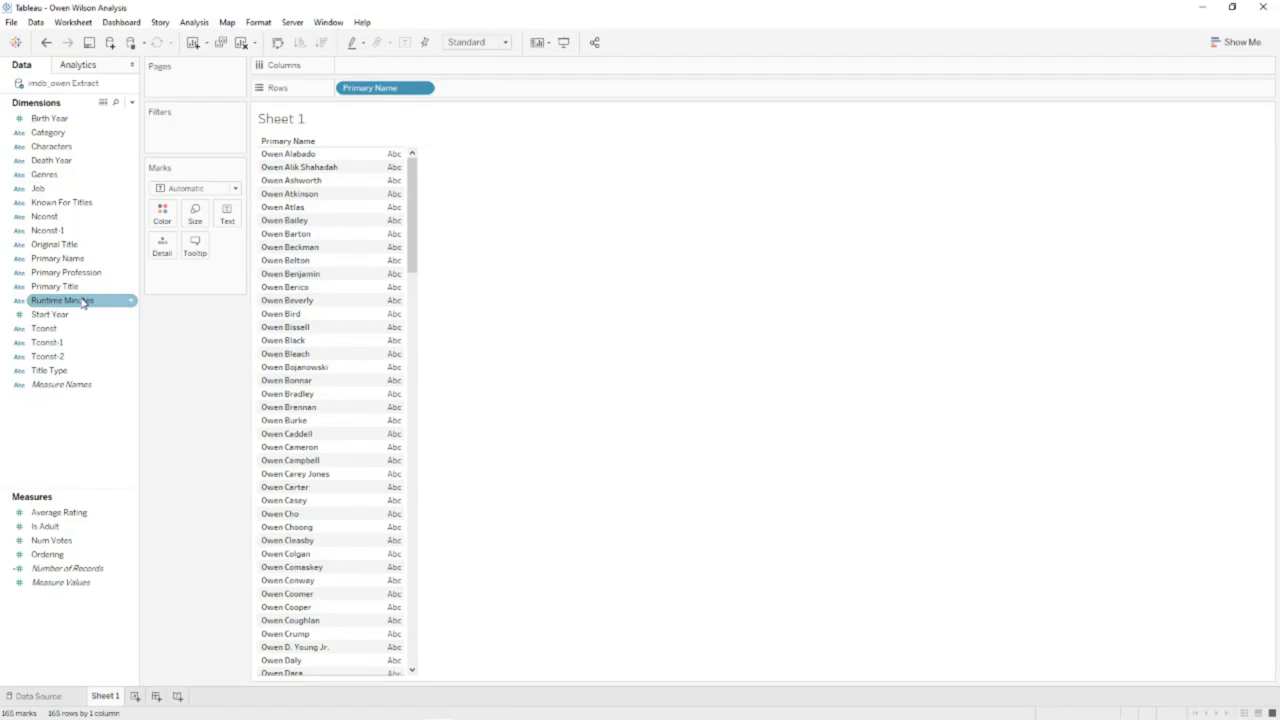
# Add Primary Title to the rows after Primary Name and look over the titles listed for each name.
pyautogui.moveTo(75, 288); pyautogui.dragTo(526, 93)
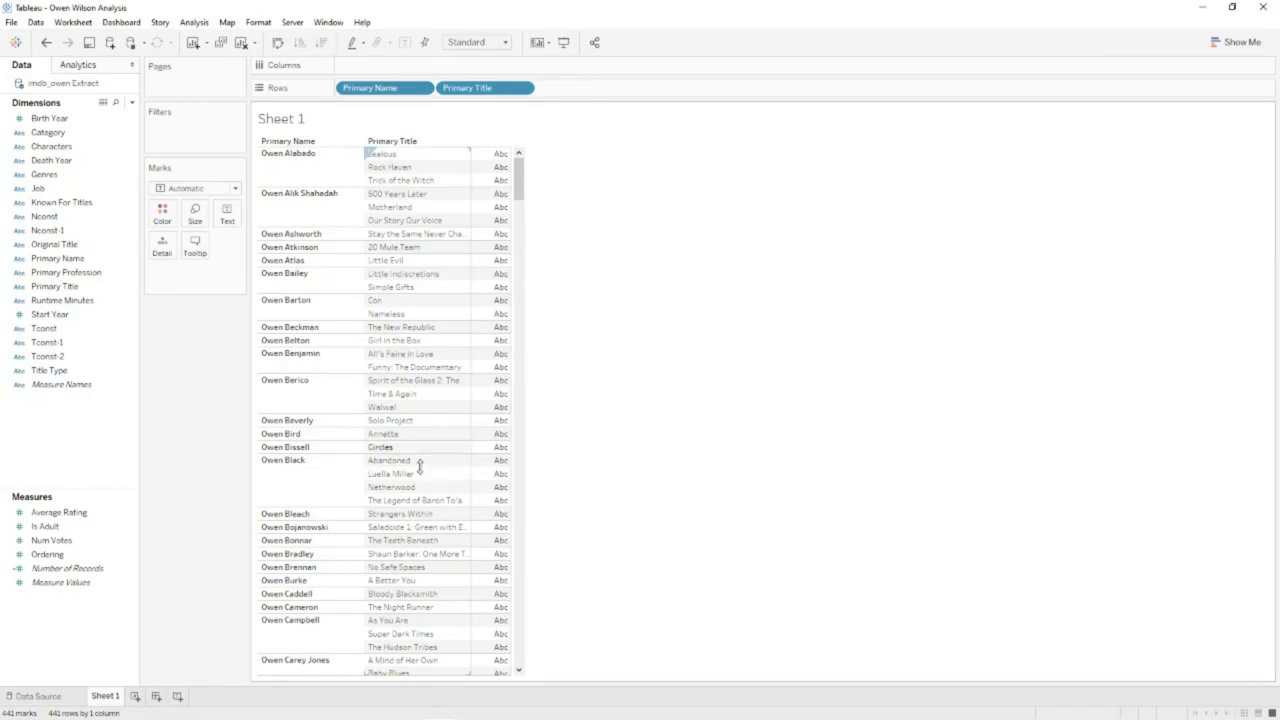
pyautogui.scroll(-10, 418, 518)
pyautogui.scroll(10, 418, 518)
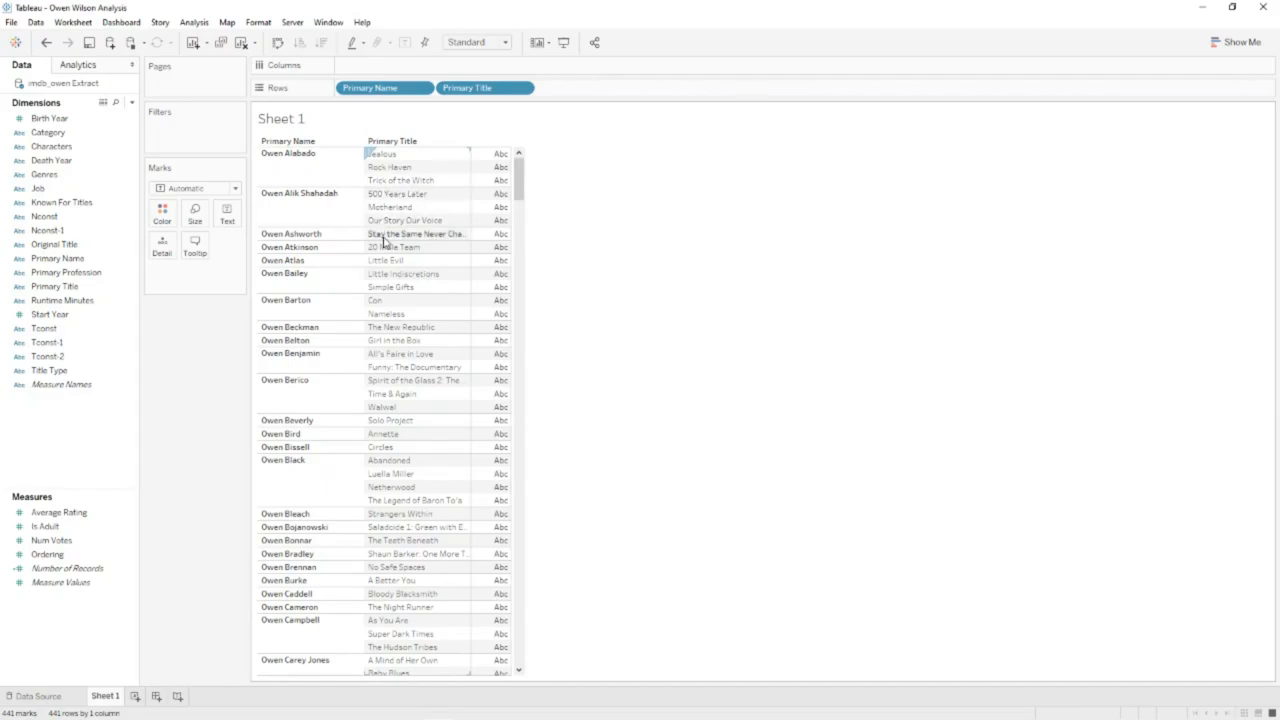
# Change Primary Title to a distinct count measure and move it from the rows to the columns.
pyautogui.click(522, 89)
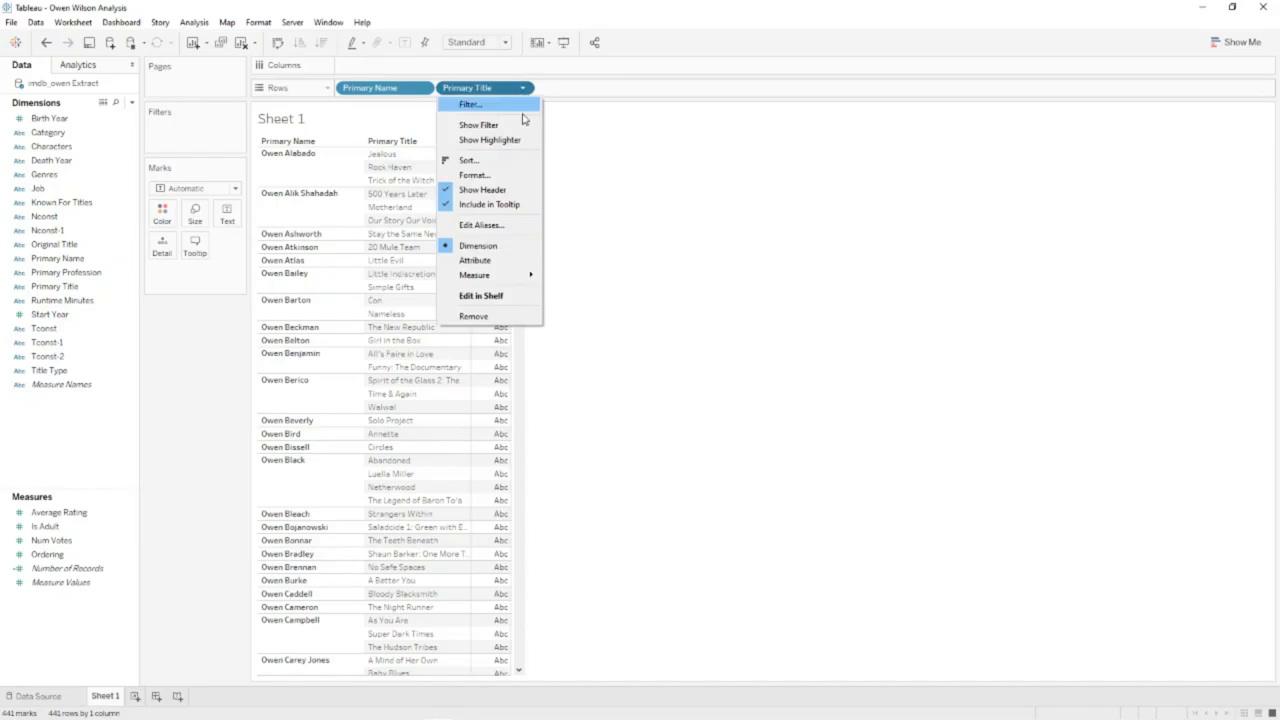
pyautogui.moveTo(525, 275)
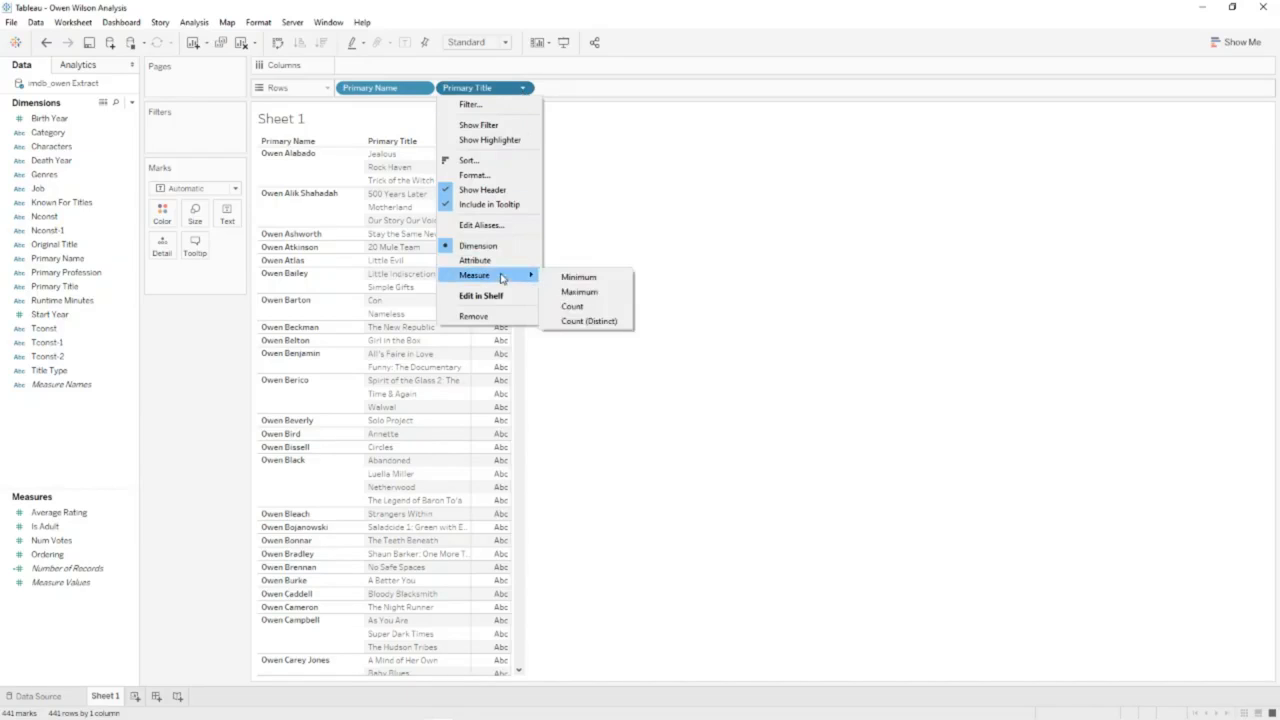
pyautogui.click(588, 321)
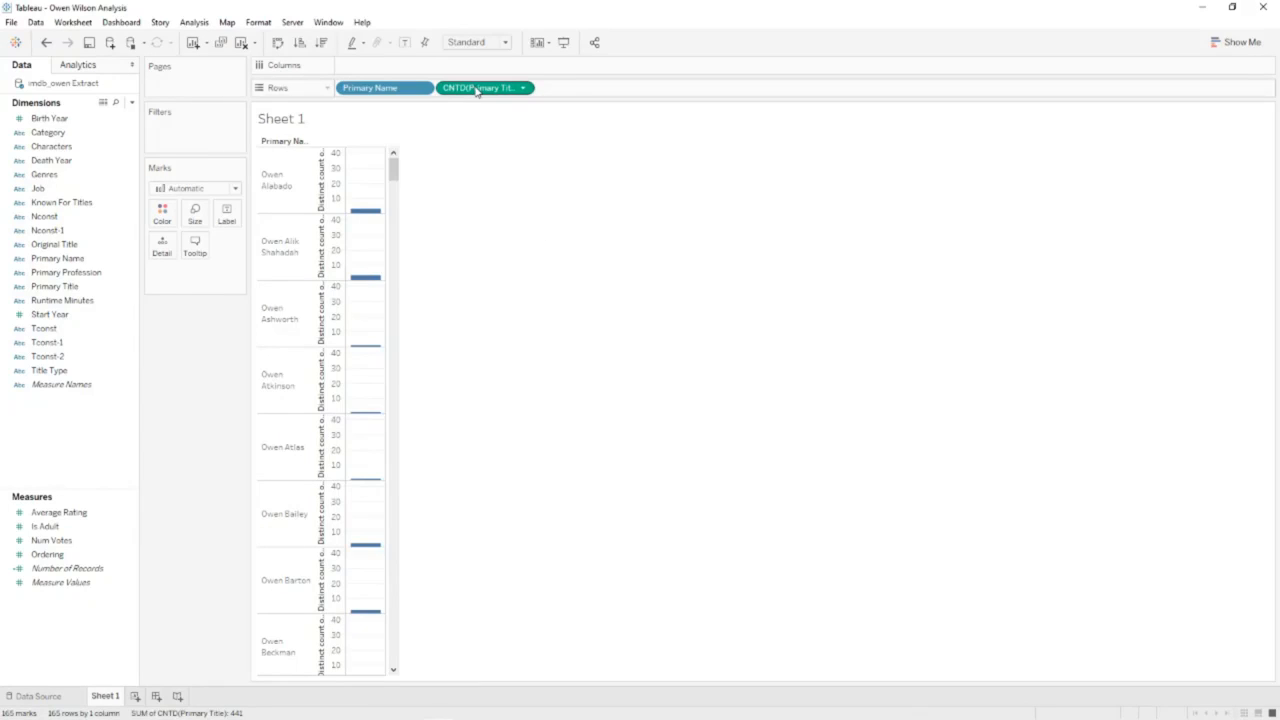
pyautogui.moveTo(477, 89); pyautogui.dragTo(467, 67)
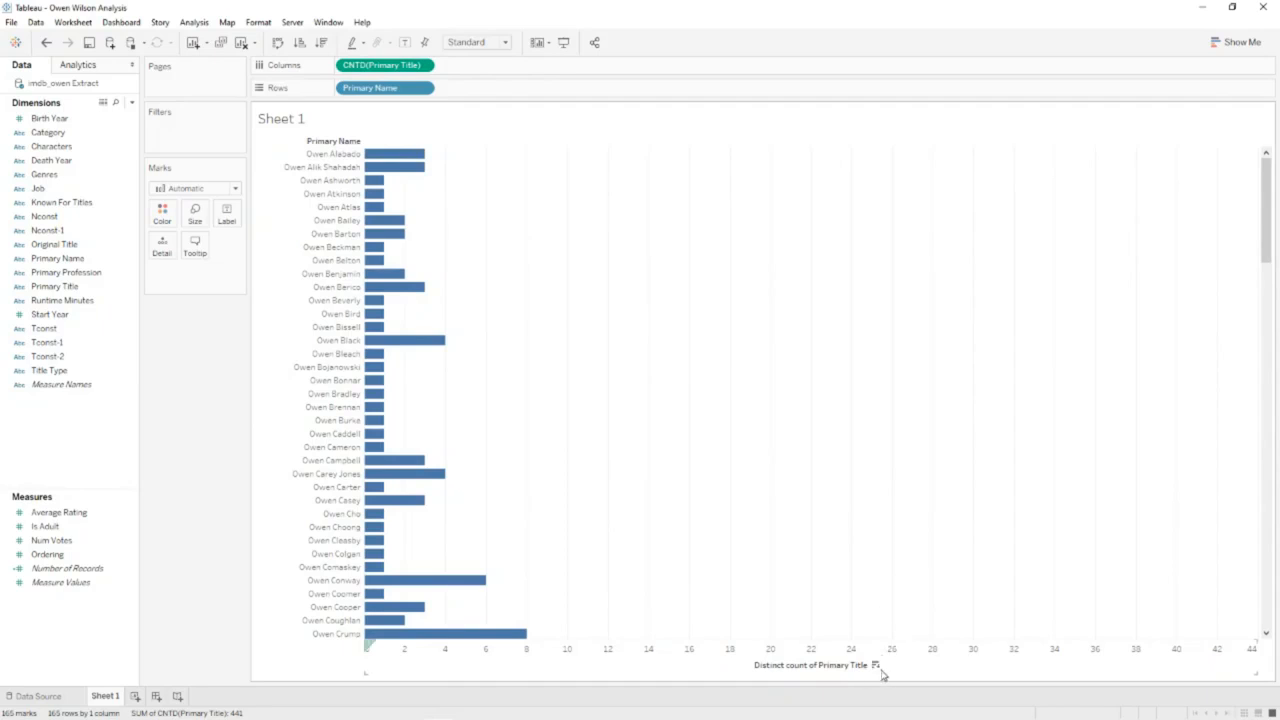
# Sort the primary names in descending order by distinct count of Primary Title and look over the ranking.
pyautogui.click(875, 666)
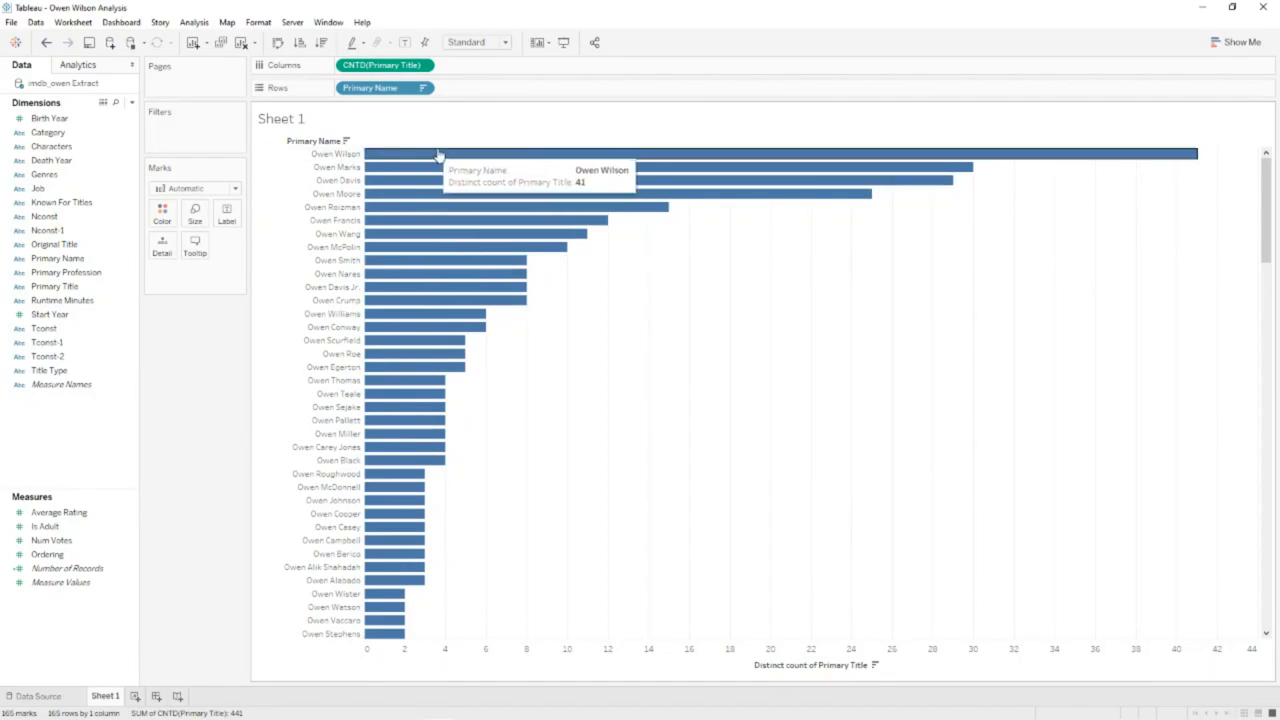
pyautogui.moveTo(1053, 157)
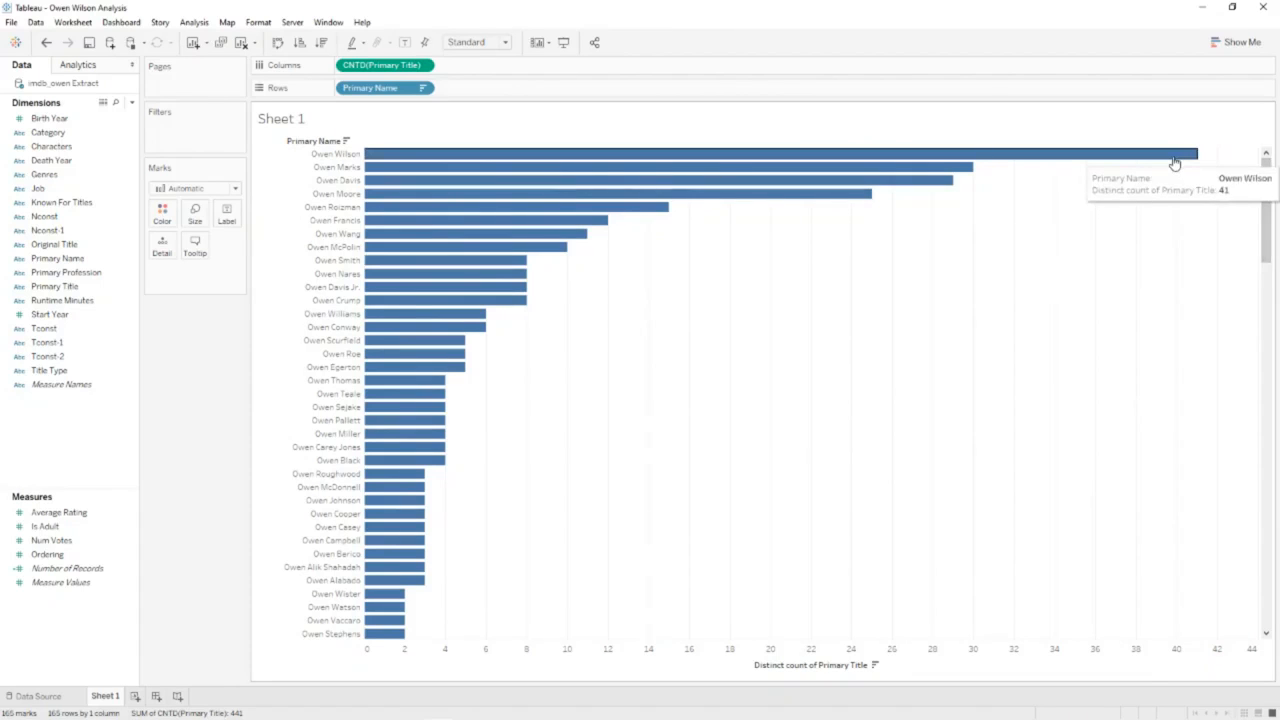
pyautogui.scroll(-5, 1249, 457)
pyautogui.scroll(5, 1249, 457)
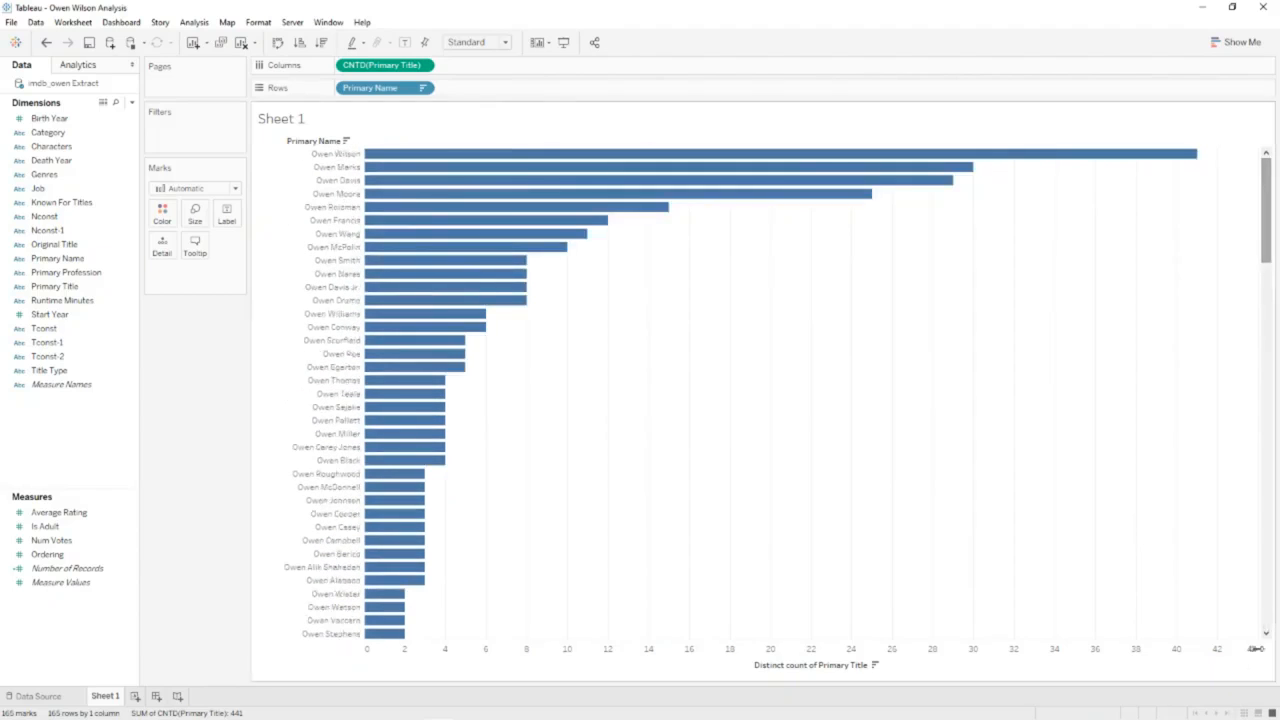
pyautogui.scroll(-15, 921, 583)
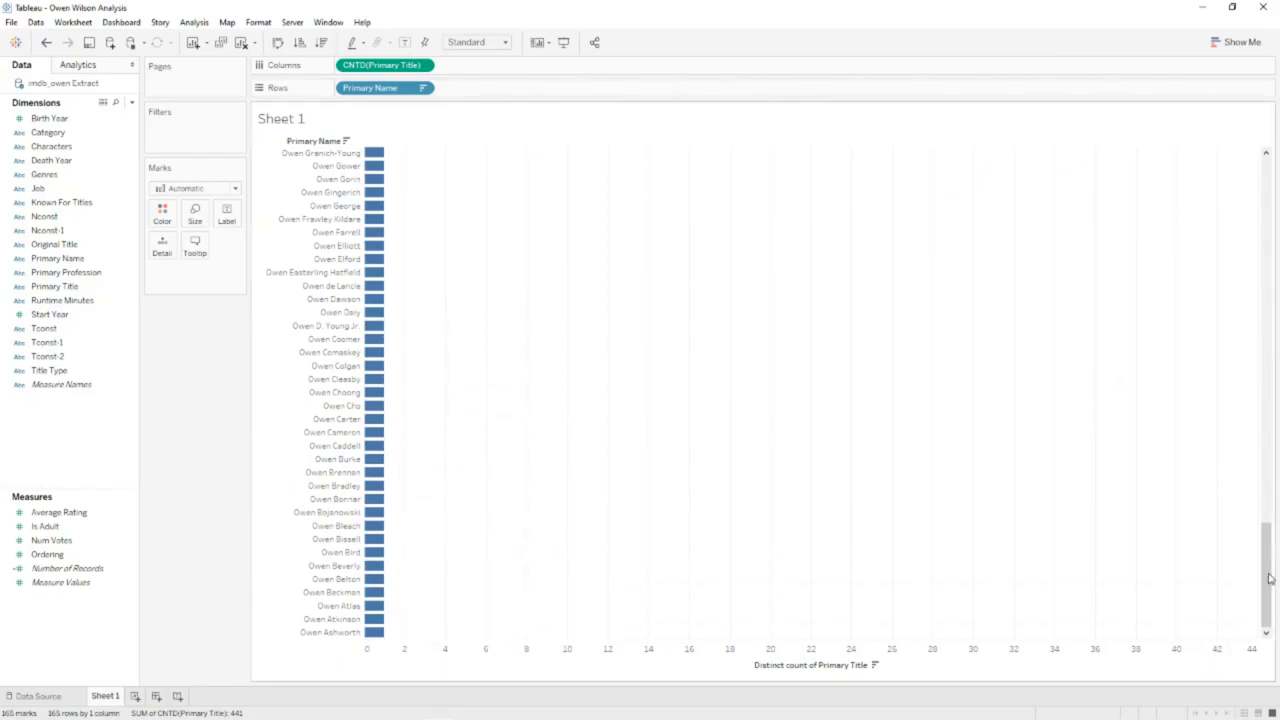
pyautogui.moveTo(1266, 578); pyautogui.dragTo(1240, 134)
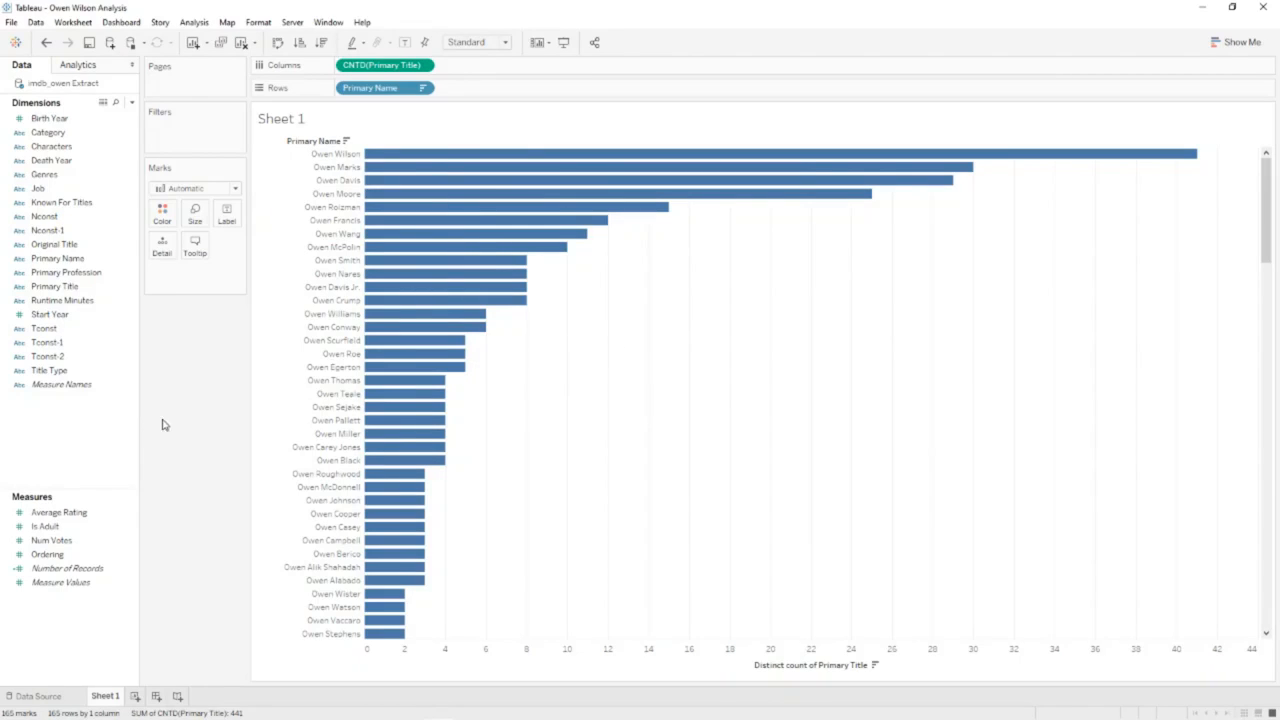
# Add Average Rating to the columns after the title count and aggregate it as an average.
pyautogui.click(86, 512)
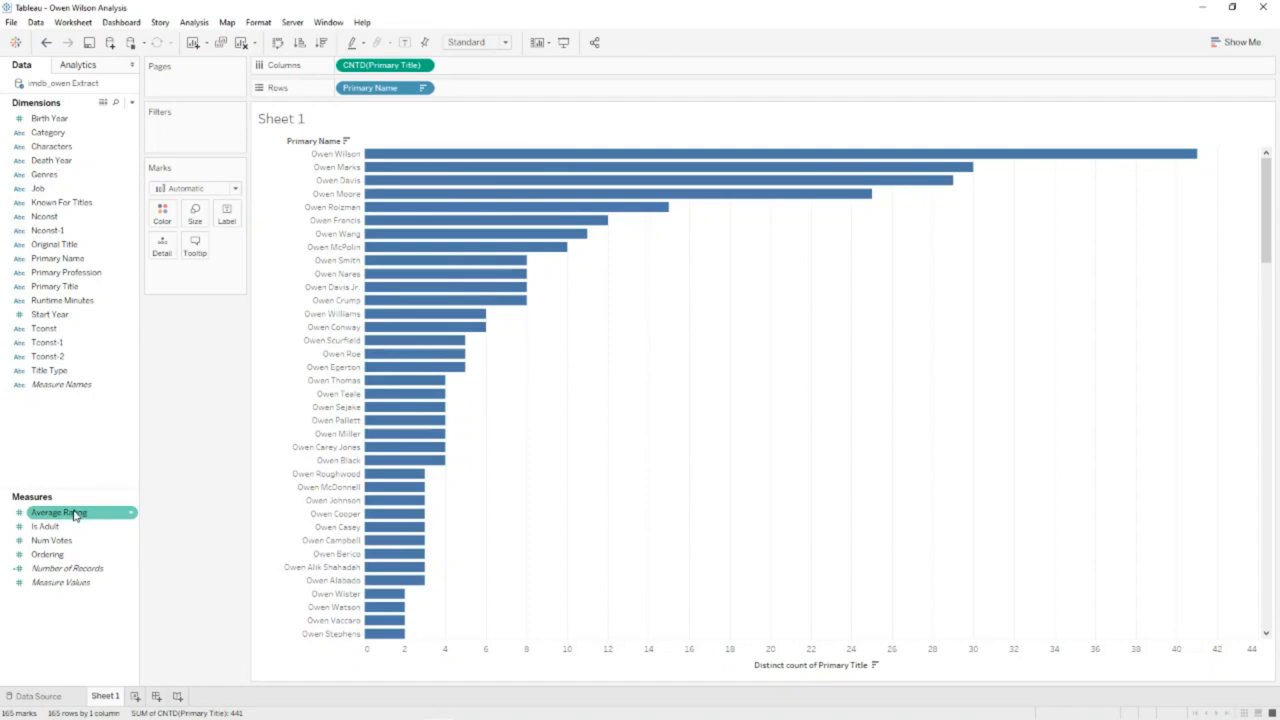
pyautogui.moveTo(73, 515); pyautogui.dragTo(521, 66)
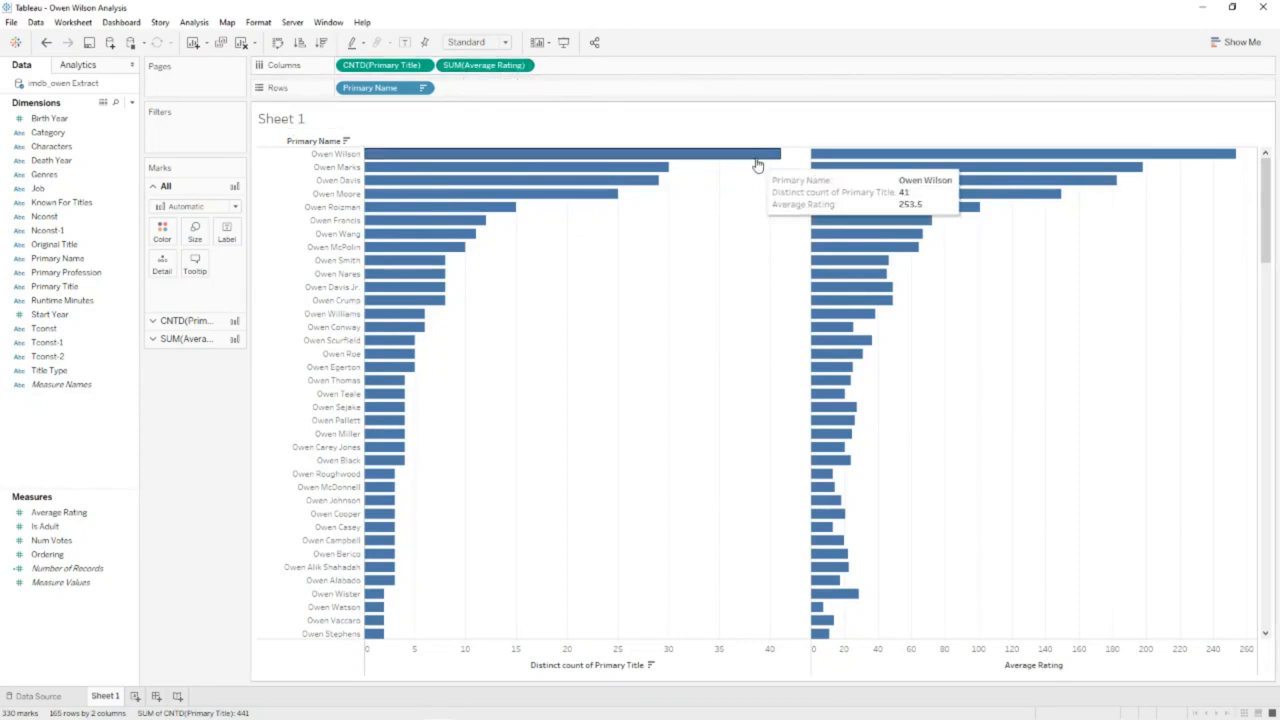
pyautogui.moveTo(838, 158)
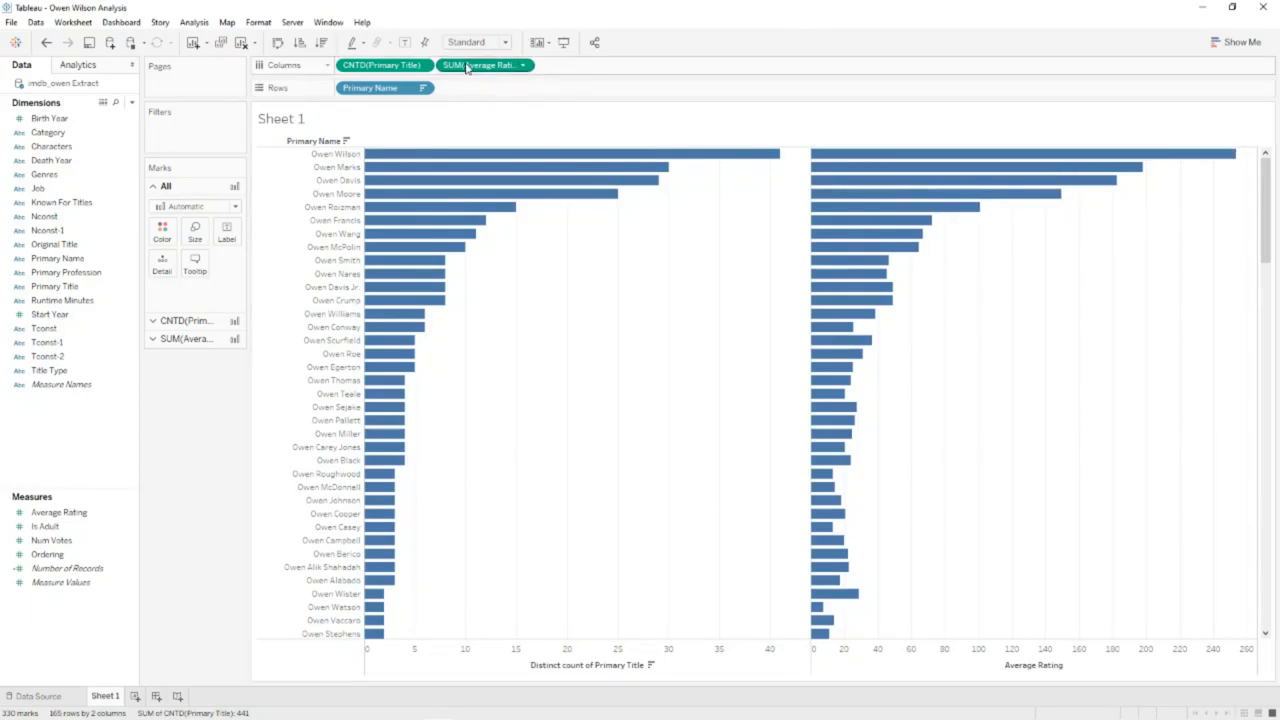
pyautogui.click(525, 65)
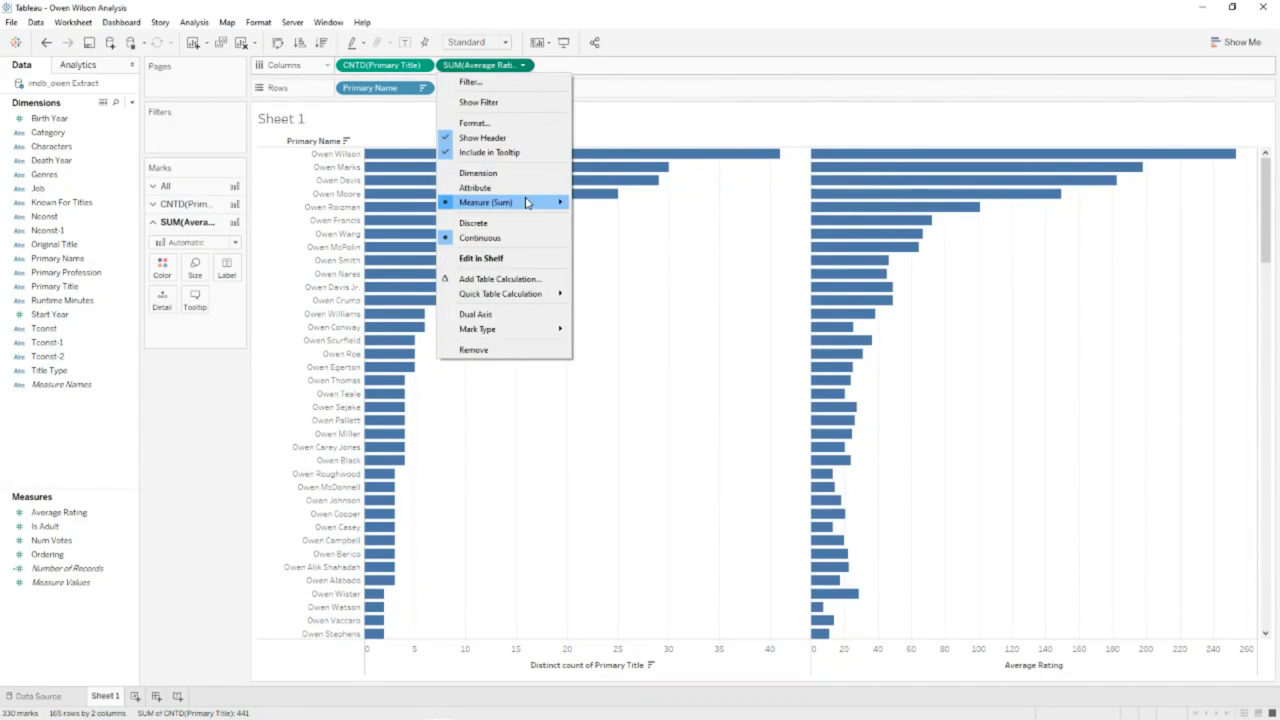
pyautogui.moveTo(530, 202)
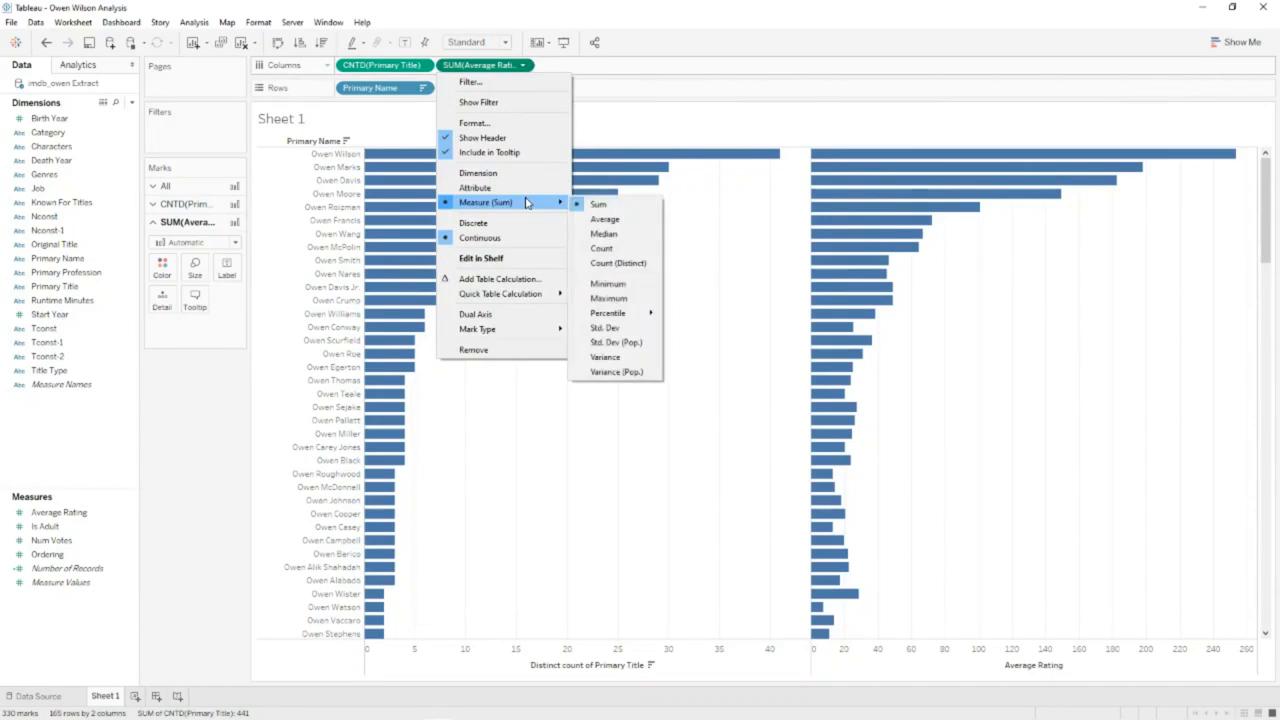
pyautogui.click(618, 222)
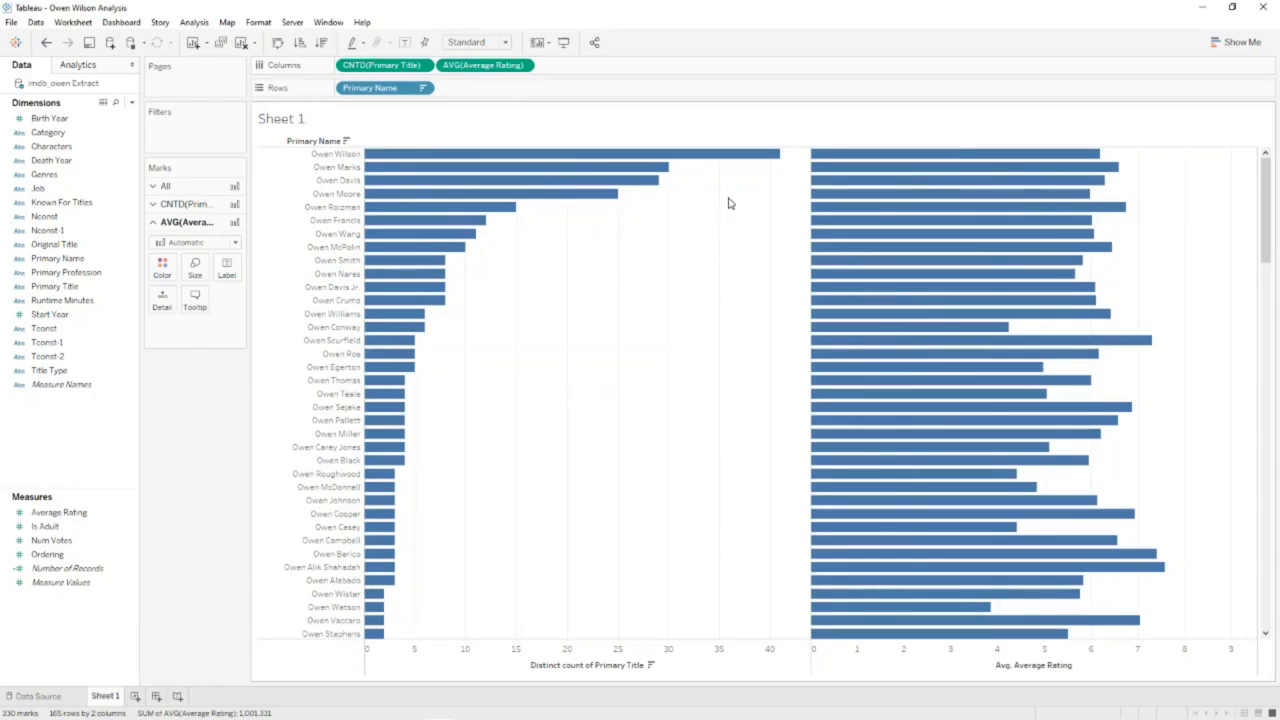
# Sort the primary names in descending order by average of Average Rating.
pyautogui.moveTo(777, 158)
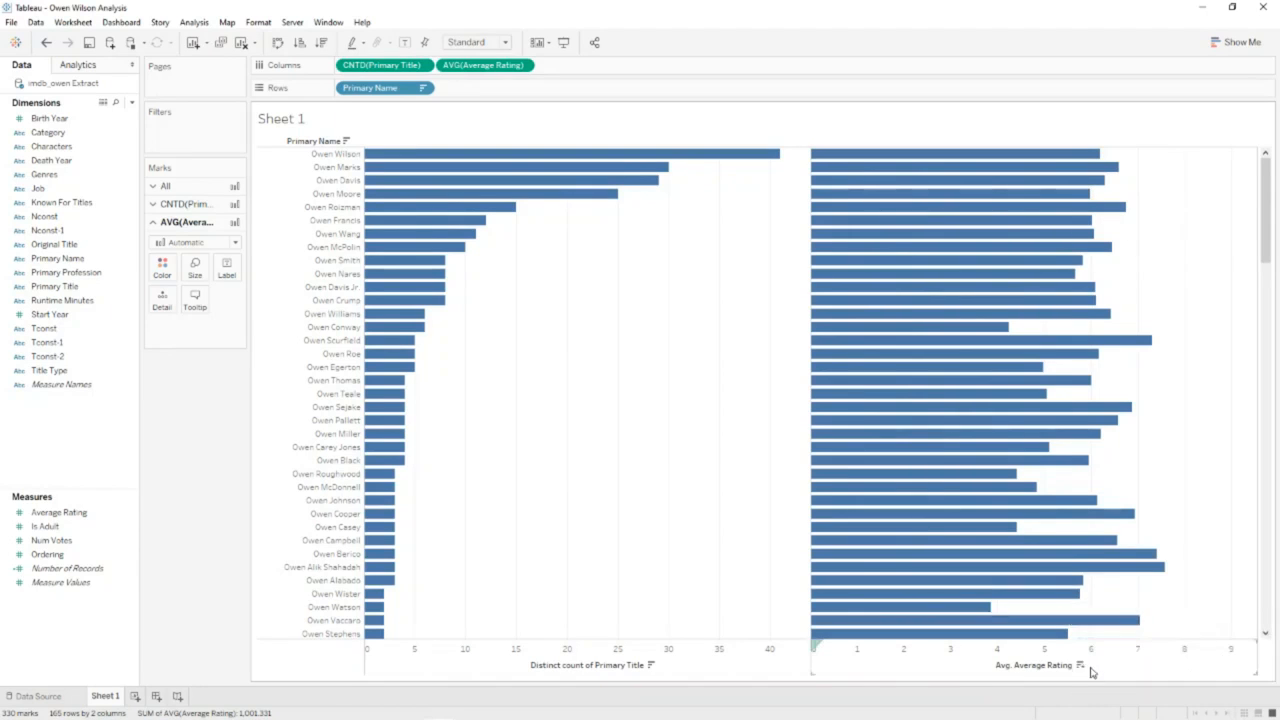
pyautogui.click(1080, 666)
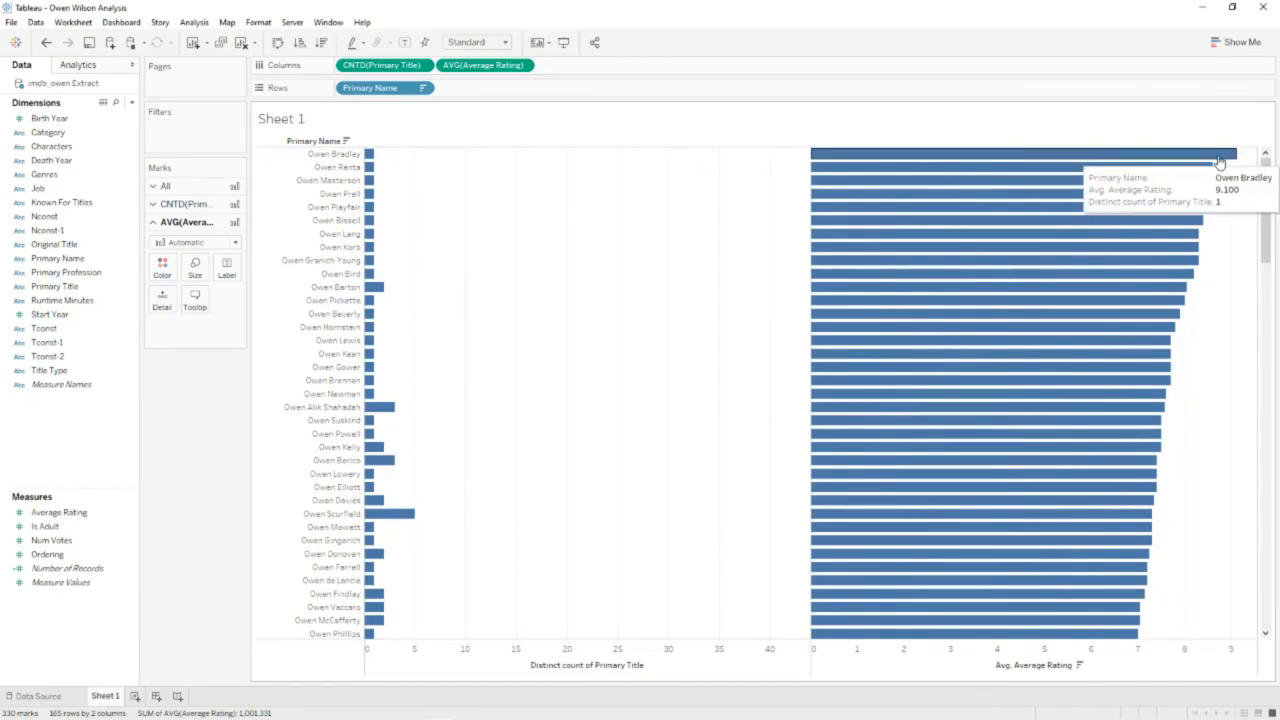
pyautogui.click(93, 372)
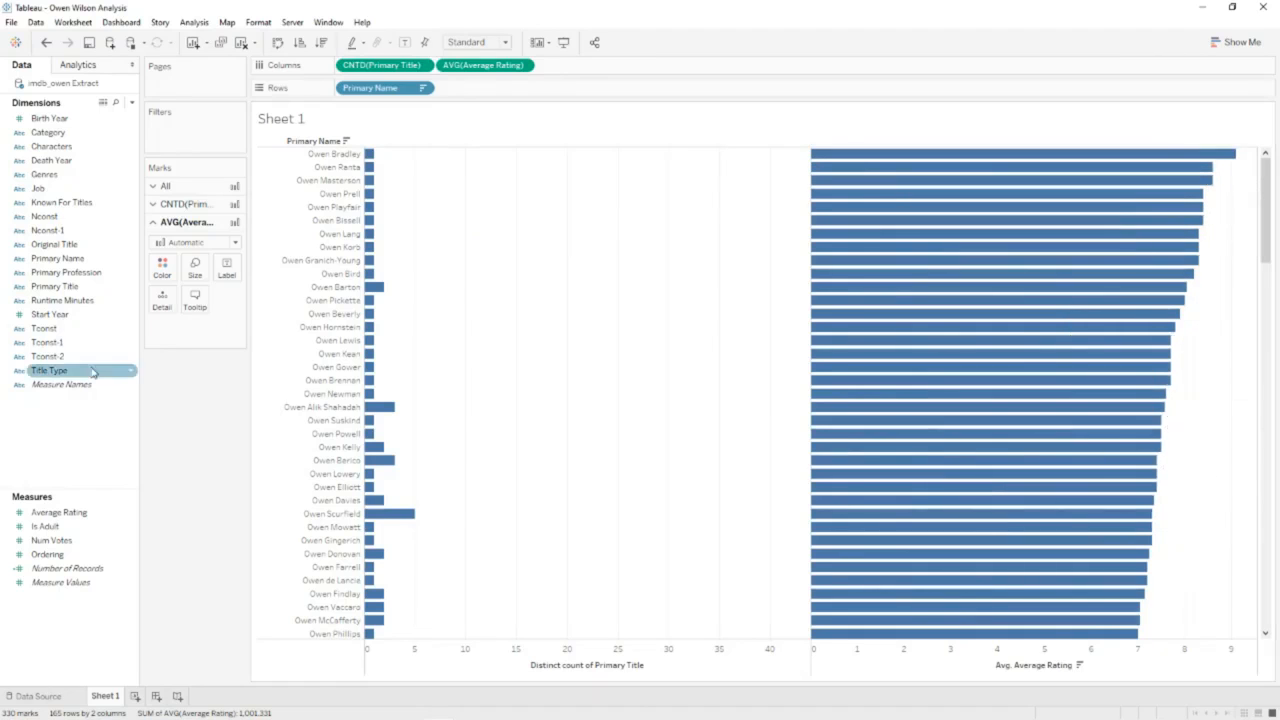
pyautogui.moveTo(977, 174)
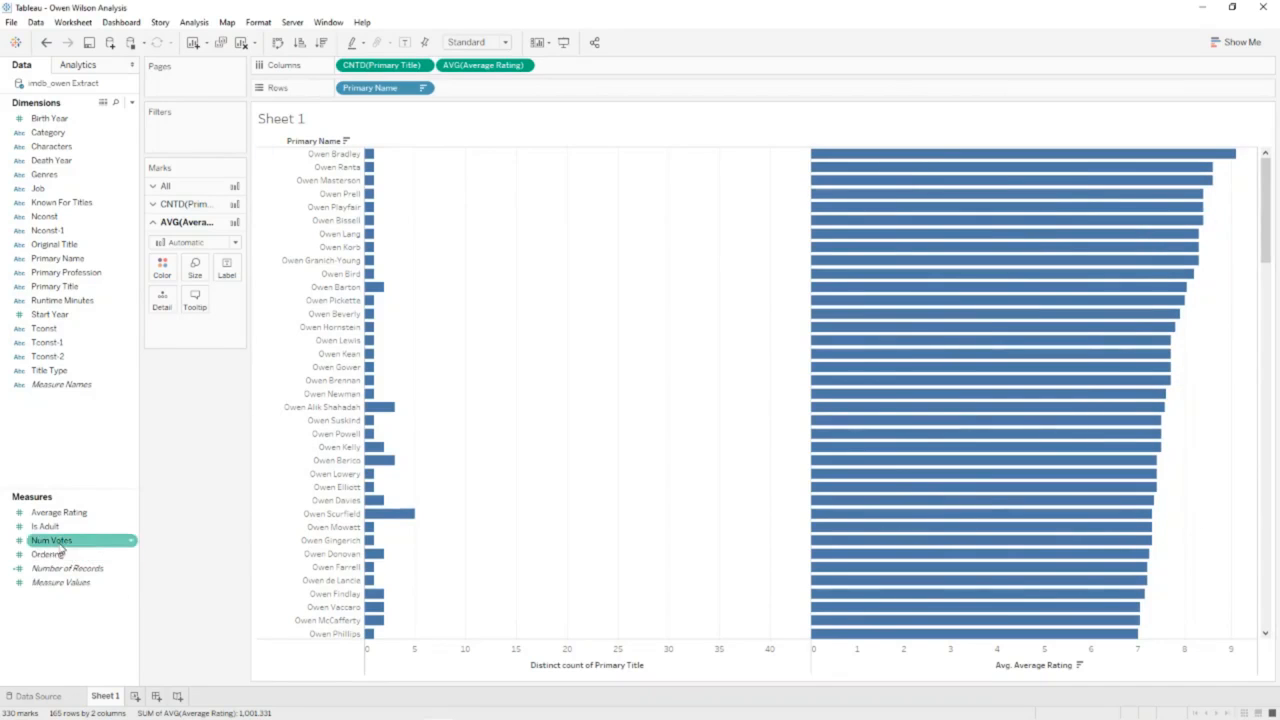
# Add Num Votes to the columns after Average Rating, and Primary Title to the rows after Primary Name.
pyautogui.moveTo(60, 548); pyautogui.dragTo(647, 77)
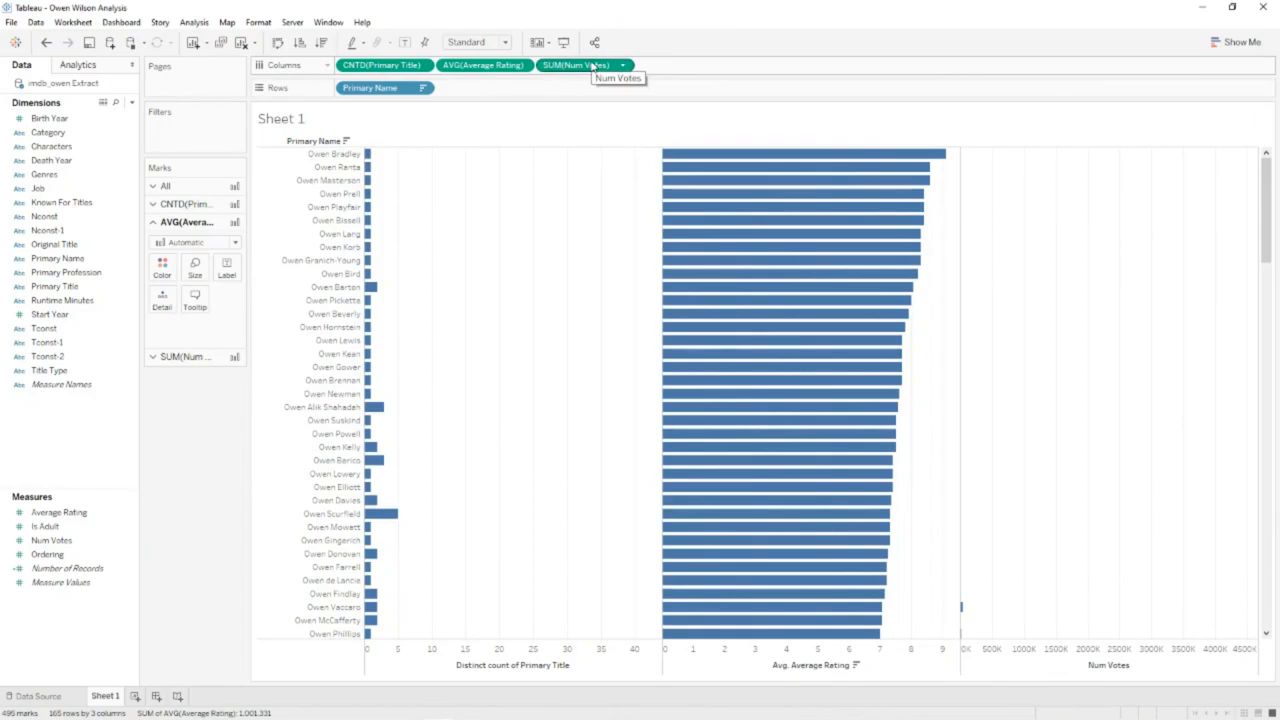
pyautogui.moveTo(54, 286); pyautogui.dragTo(494, 94)
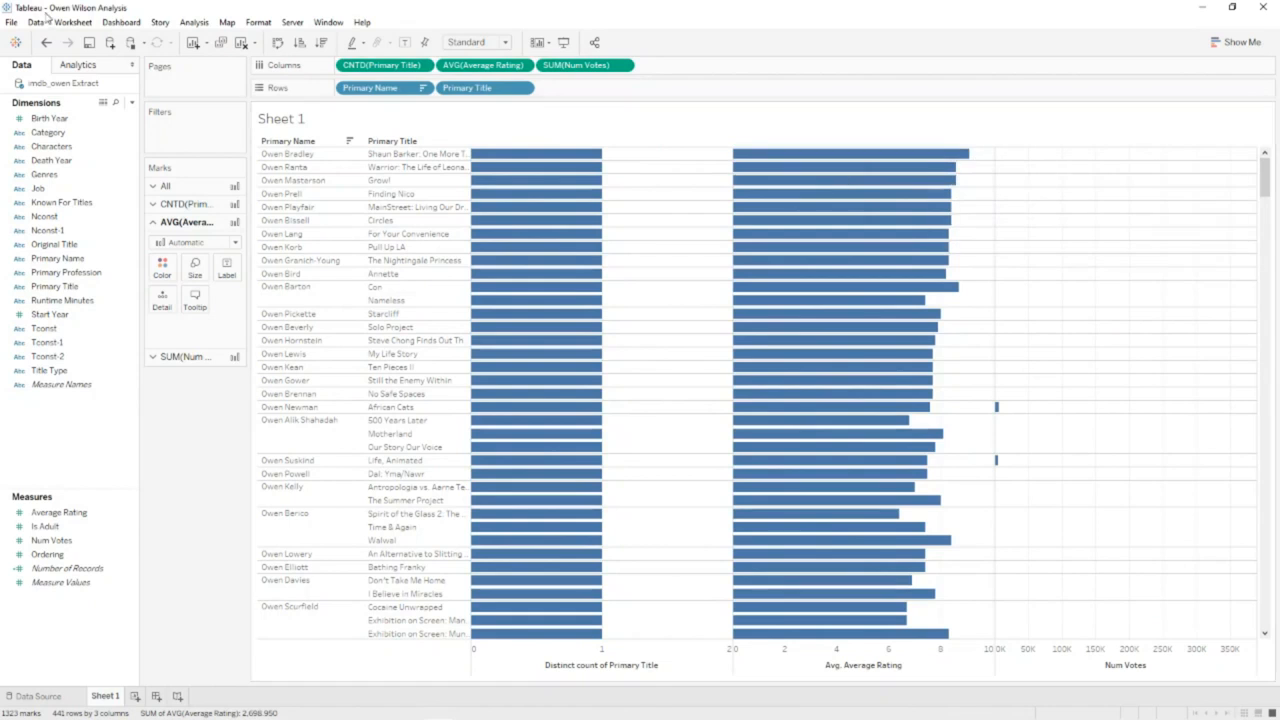
# Show mark labels on the bars of all three measures.
pyautogui.click(192, 22)
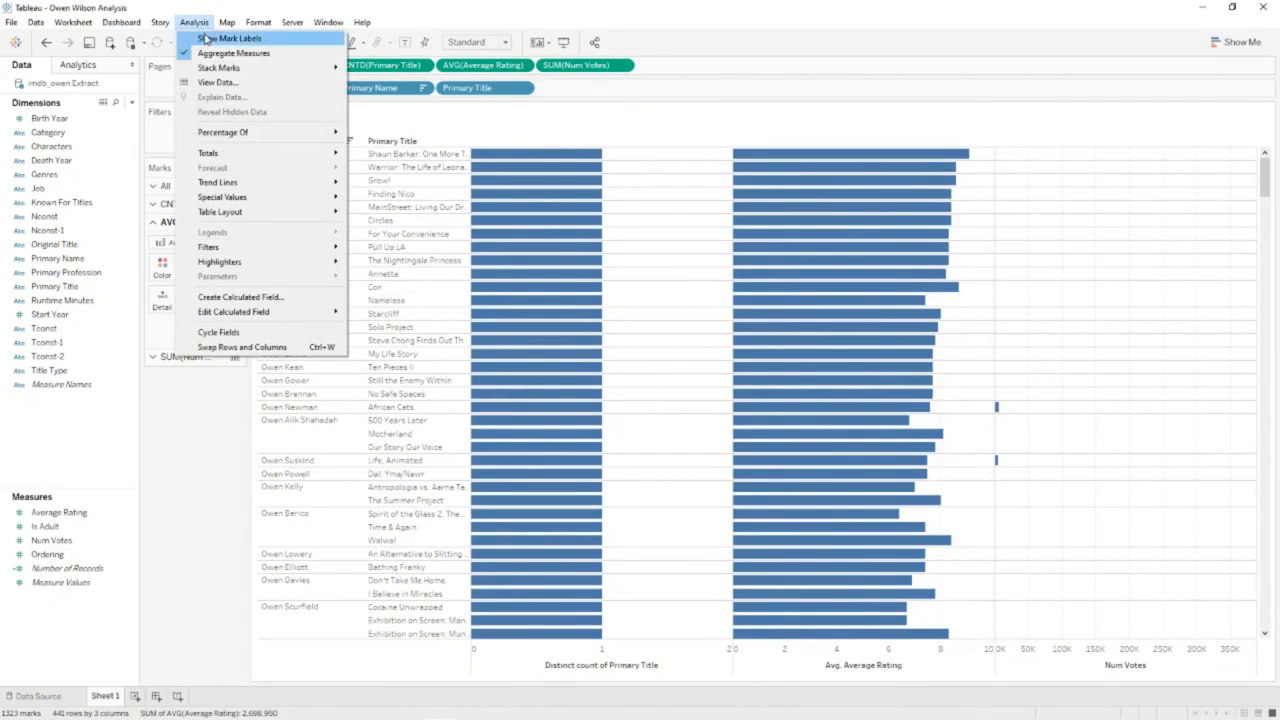
pyautogui.click(205, 38)
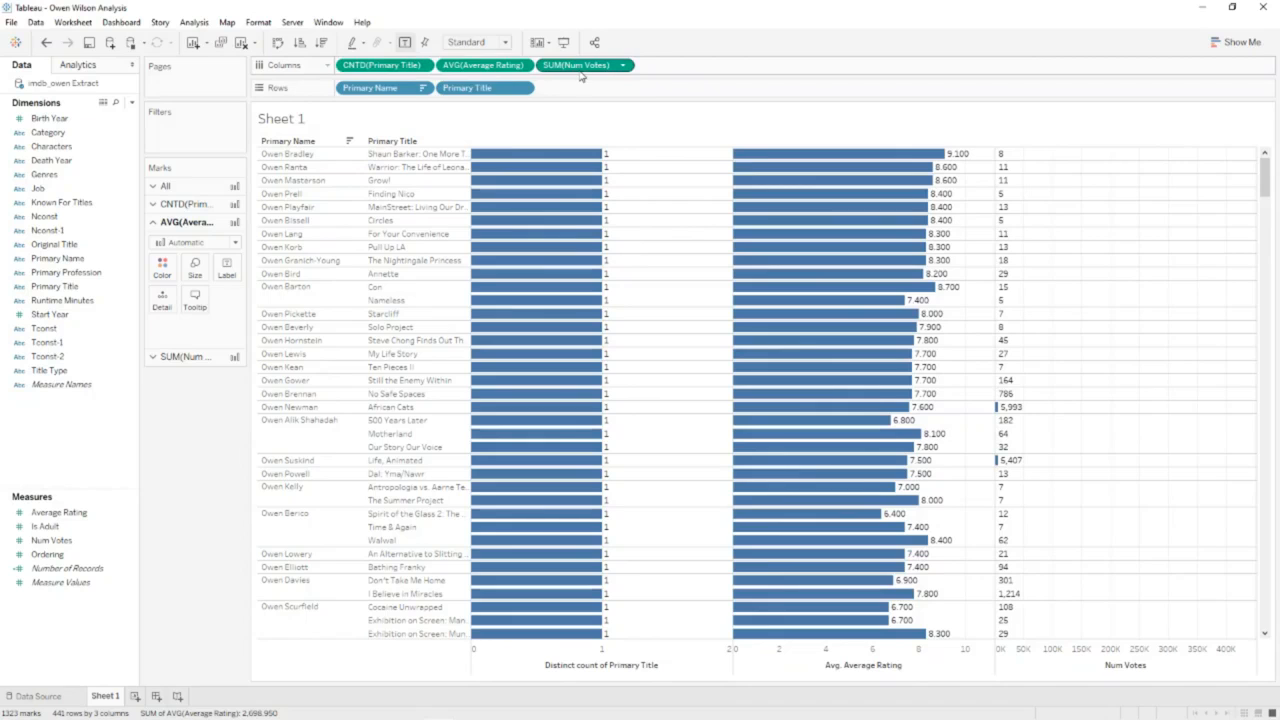
# Filter the view on all values of Num Votes, keeping only titles with at least 30 votes.
pyautogui.moveTo(583, 70); pyautogui.dragTo(195, 130)
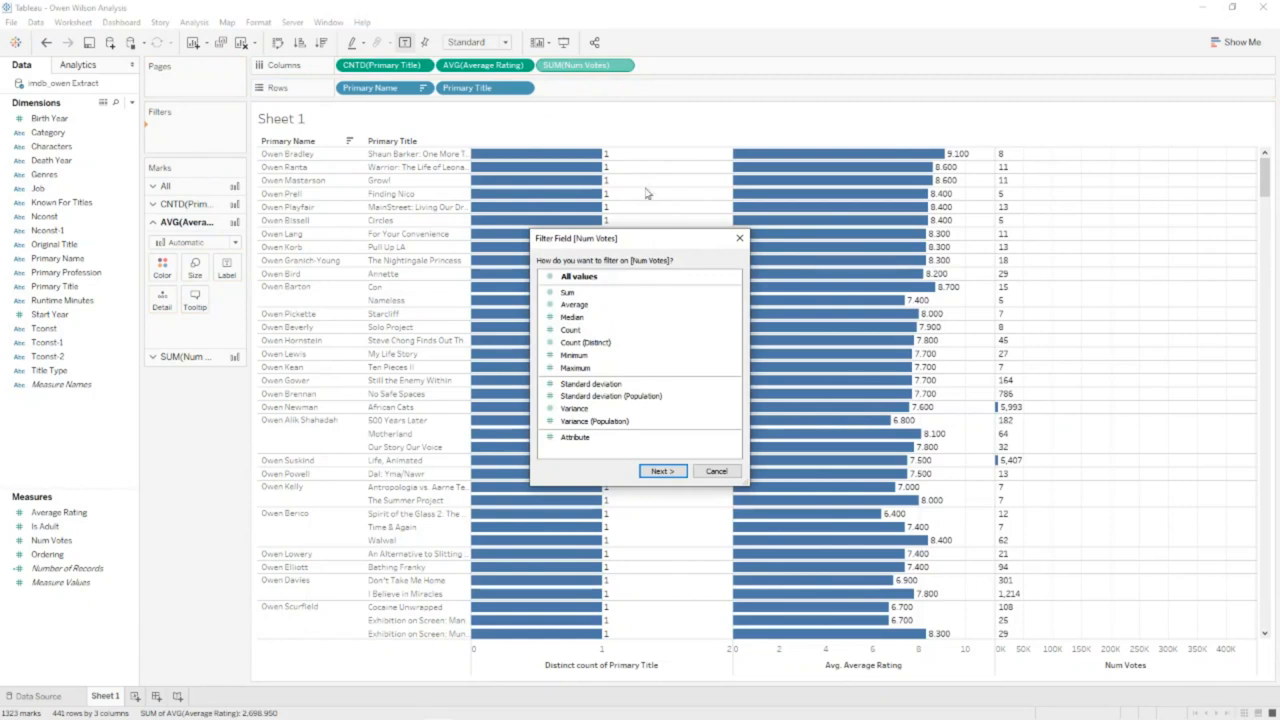
pyautogui.click(589, 278)
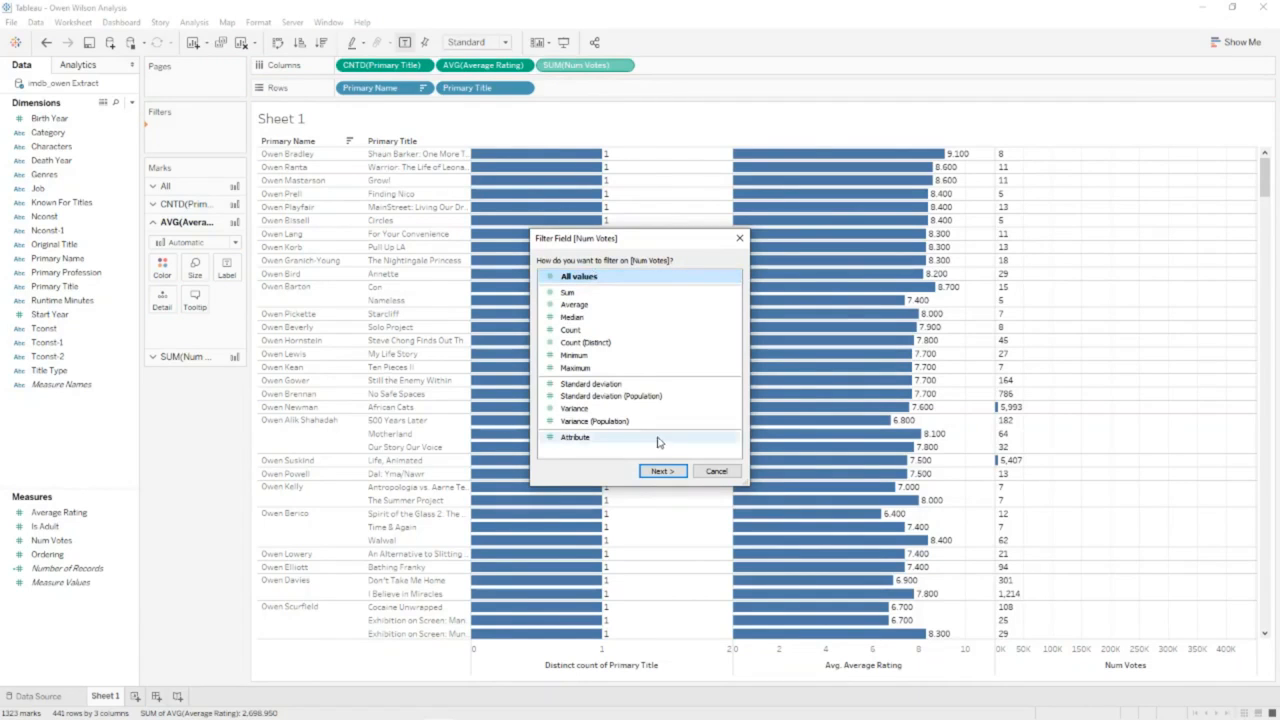
pyautogui.click(663, 471)
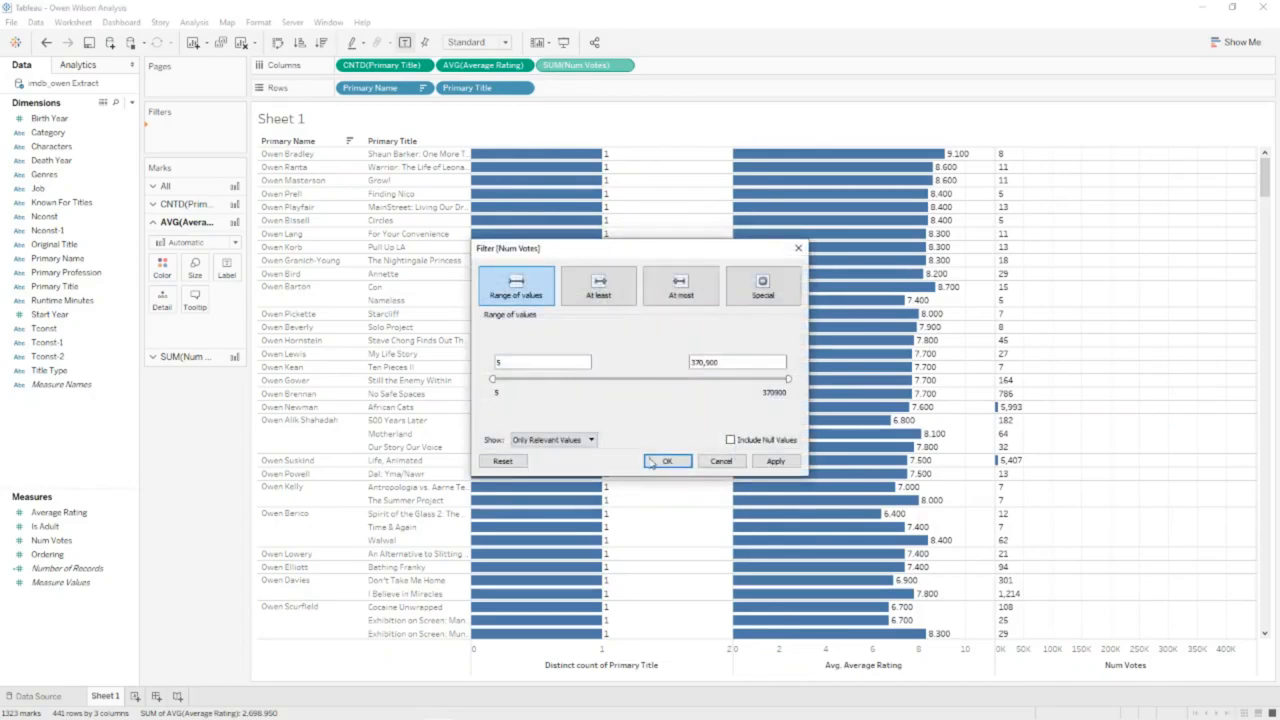
pyautogui.click(598, 286)
pyautogui.doubleClick(528, 363)
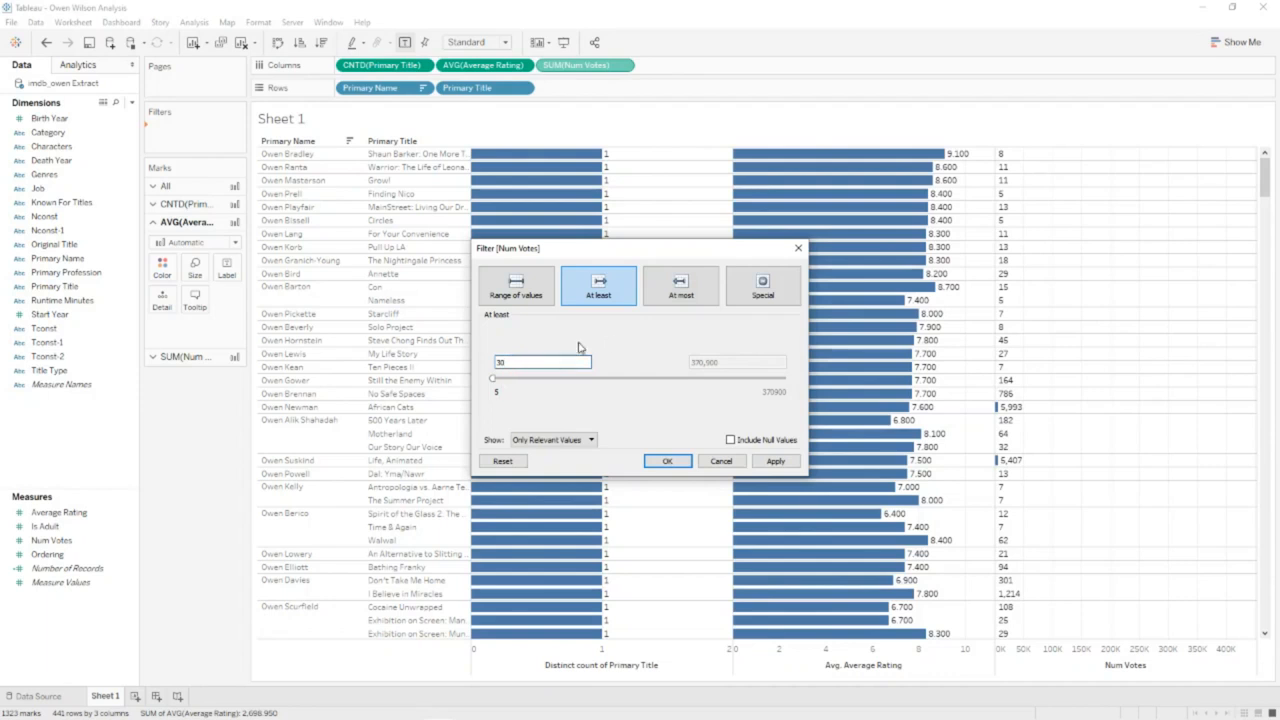
pyautogui.click(670, 461)
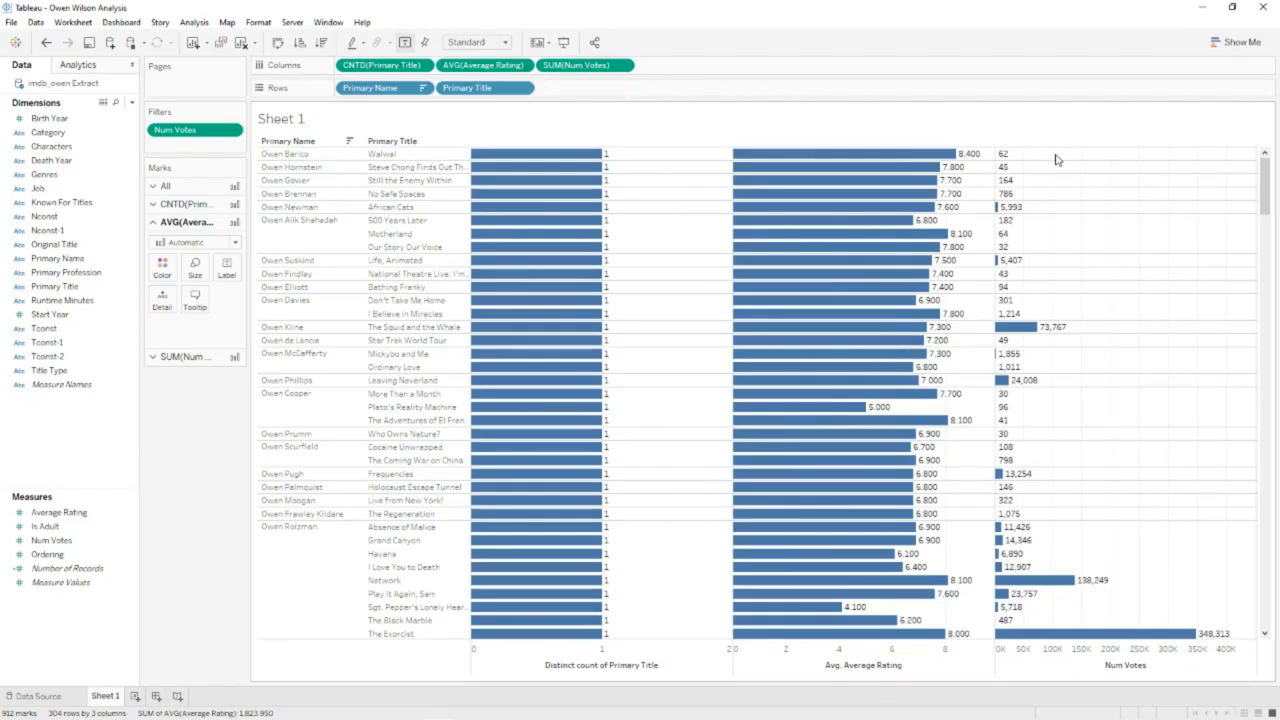
# Remove Primary Title from the rows and look through the list of names ranked by average rating.
pyautogui.moveTo(482, 88); pyautogui.dragTo(206, 443)
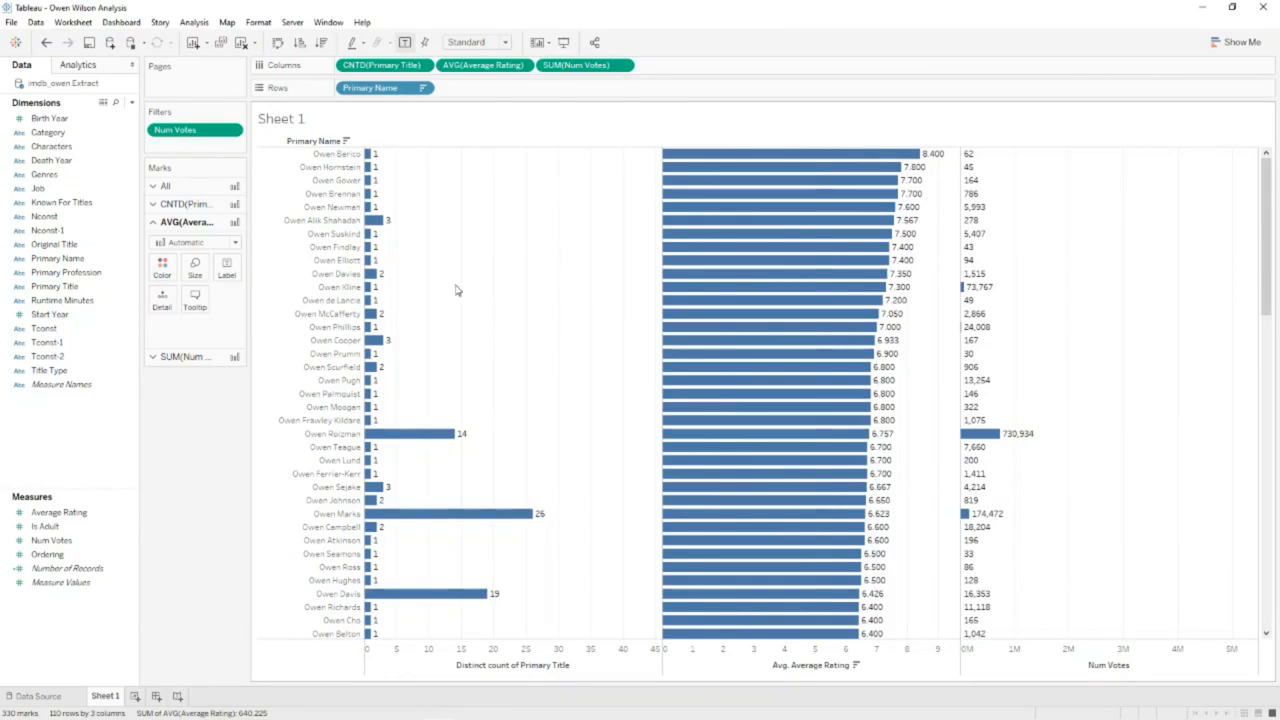
pyautogui.moveTo(369, 157)
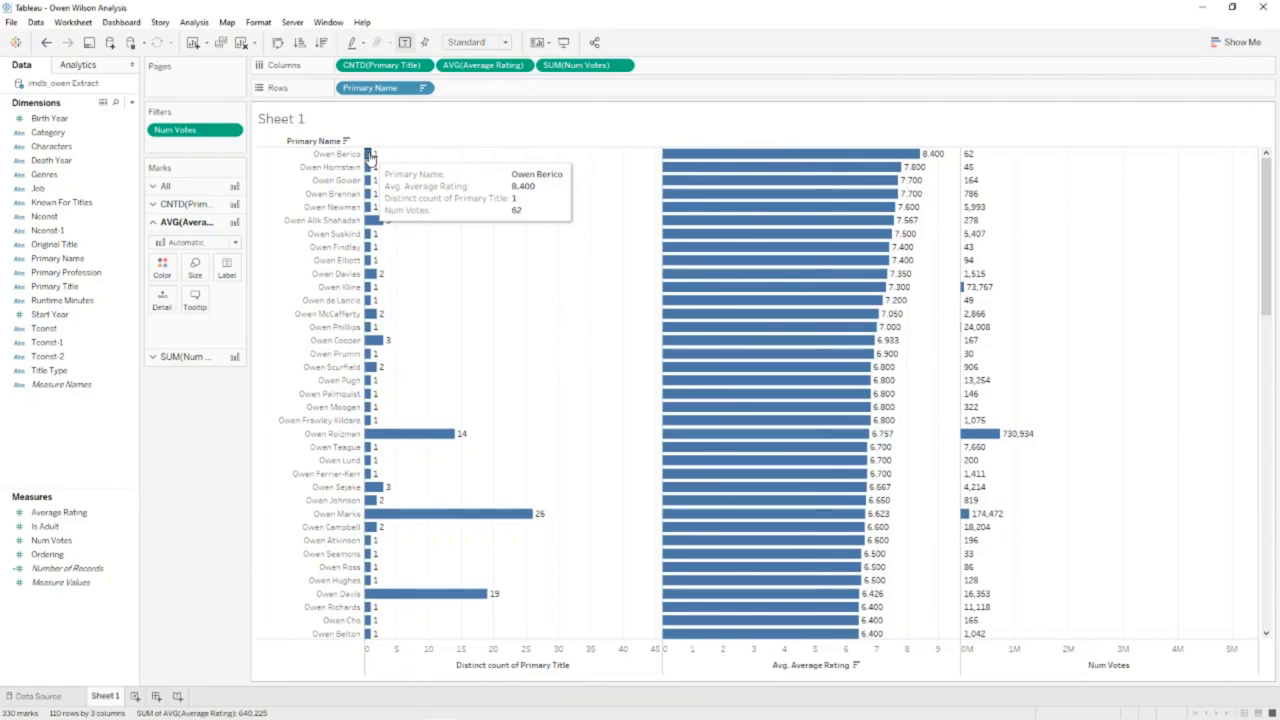
pyautogui.moveTo(1267, 295); pyautogui.dragTo(1267, 607)
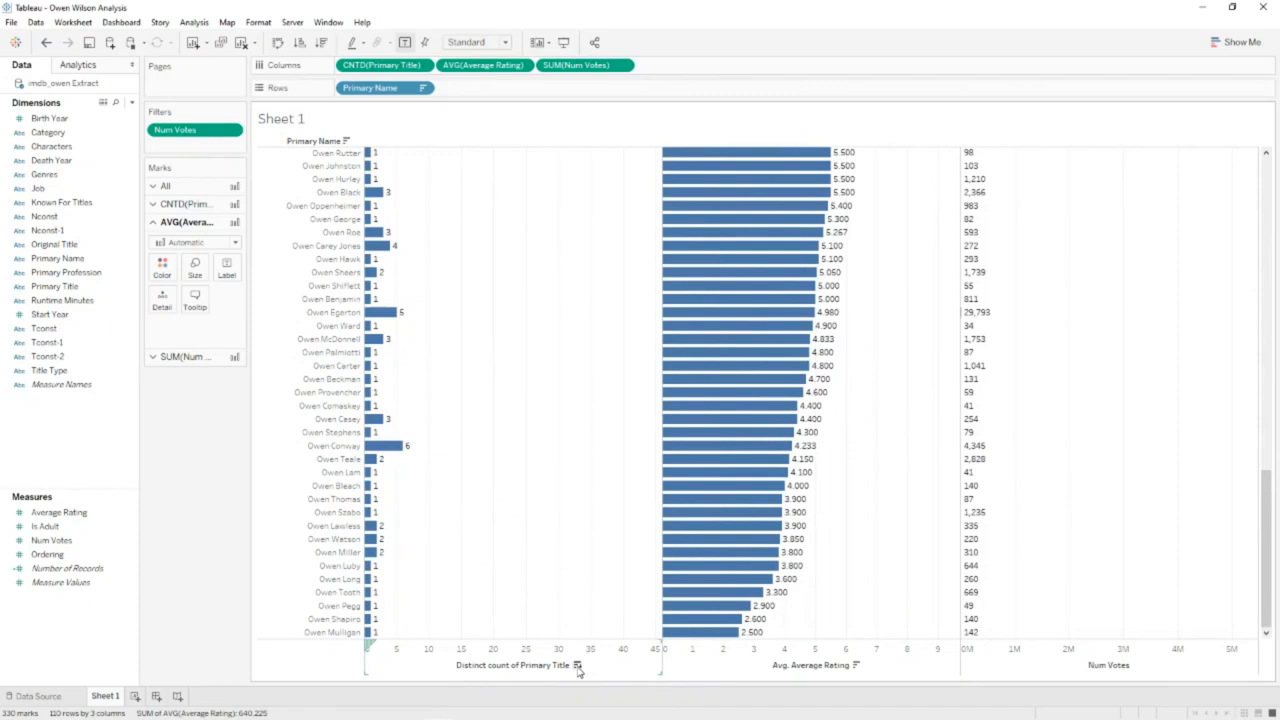
# Sort the primary names in descending order by distinct count of Primary Title and look through the whole list.
pyautogui.click(577, 666)
pyautogui.moveTo(1267, 550); pyautogui.dragTo(1257, 147)
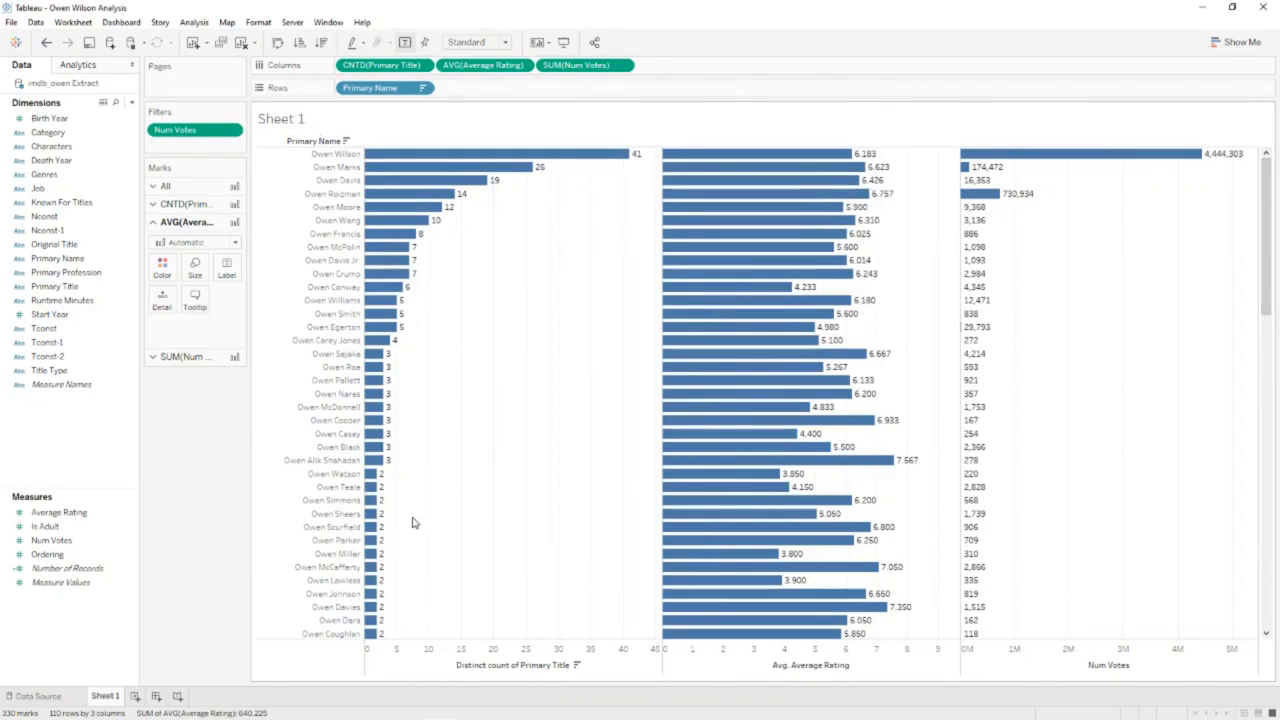
pyautogui.scroll(-6, 415, 517)
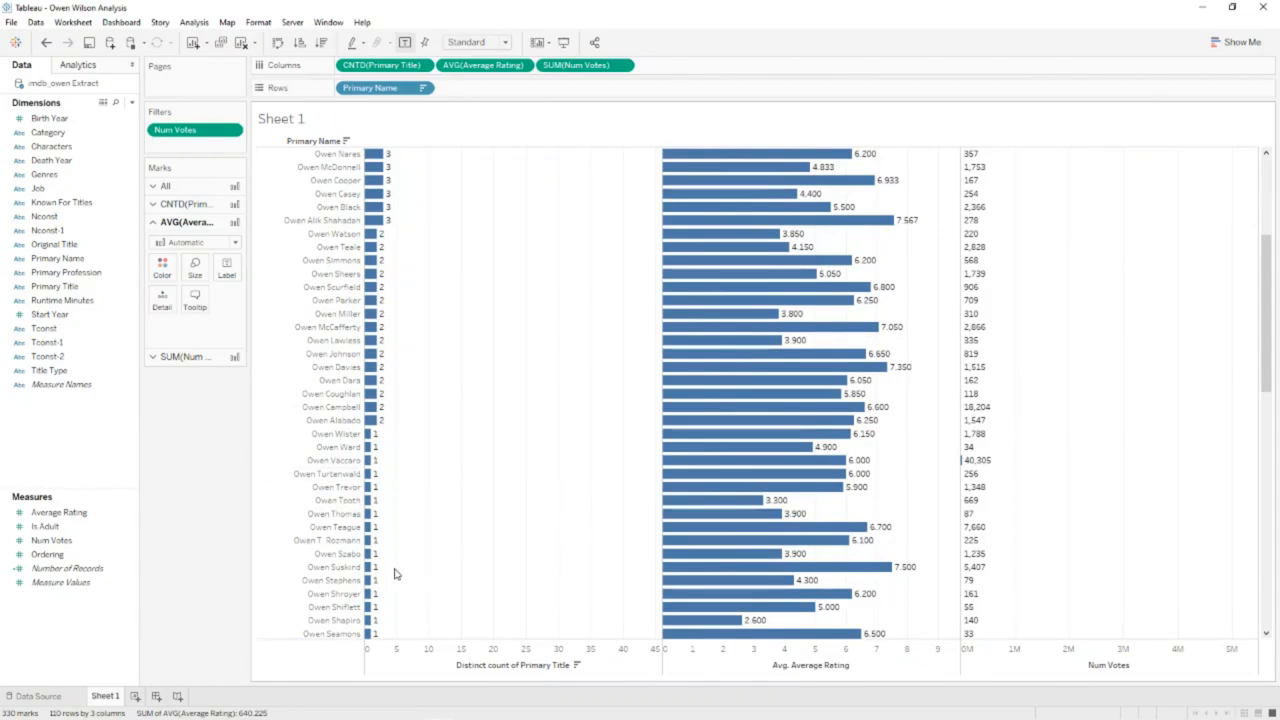
pyautogui.scroll(-10, 393, 573)
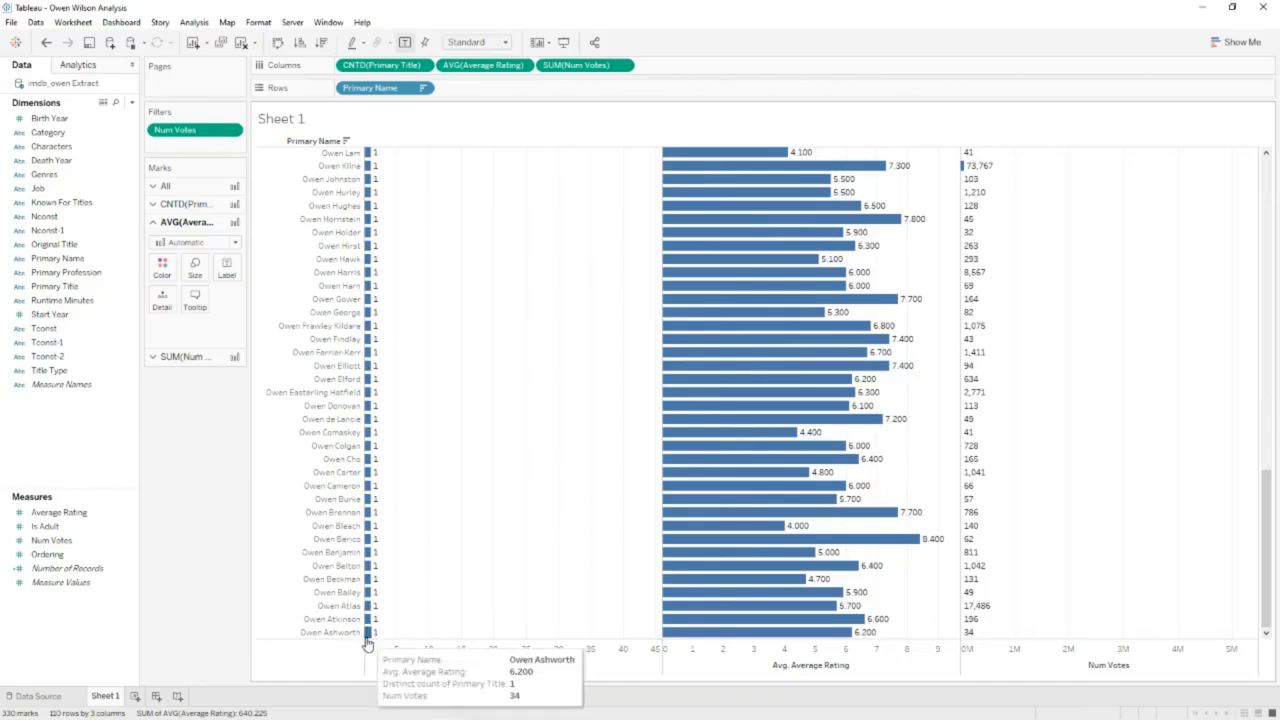
pyautogui.moveTo(371, 637)
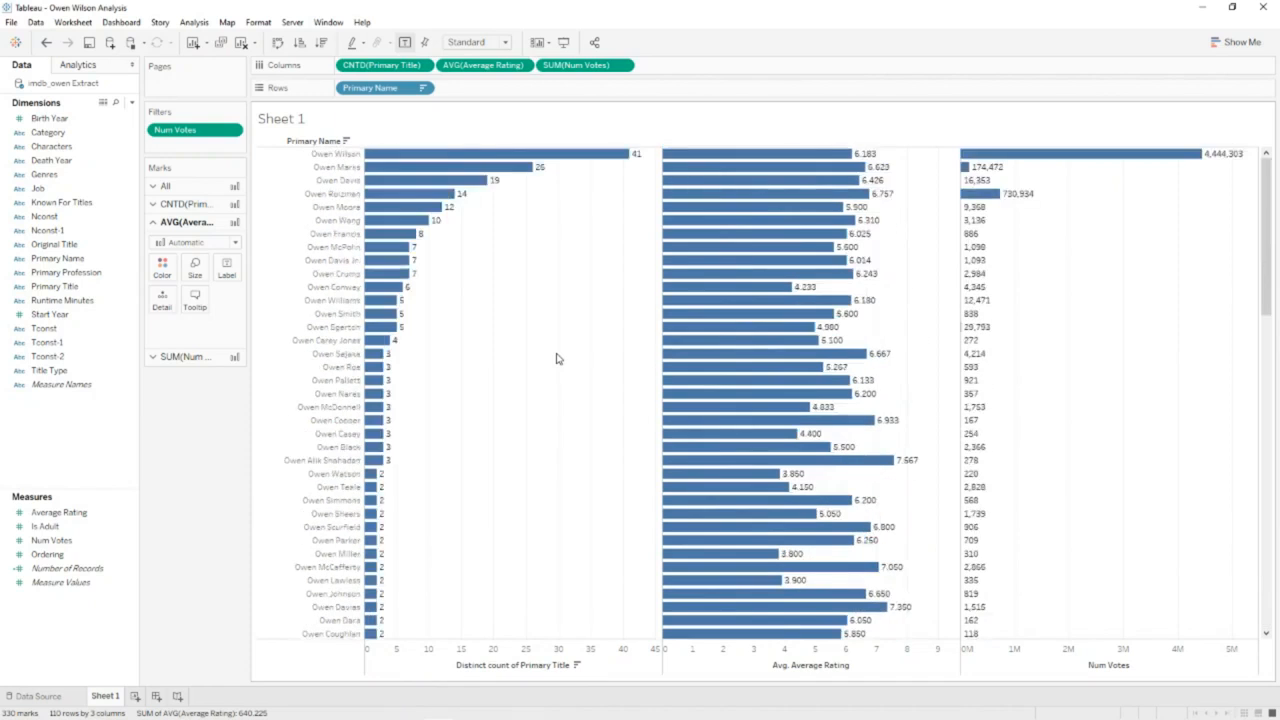
pyautogui.moveTo(405, 157)
# Filter the view on the distinct count of Primary Title, keeping only names with at least 5 titles.
pyautogui.moveTo(388, 67); pyautogui.dragTo(201, 148)
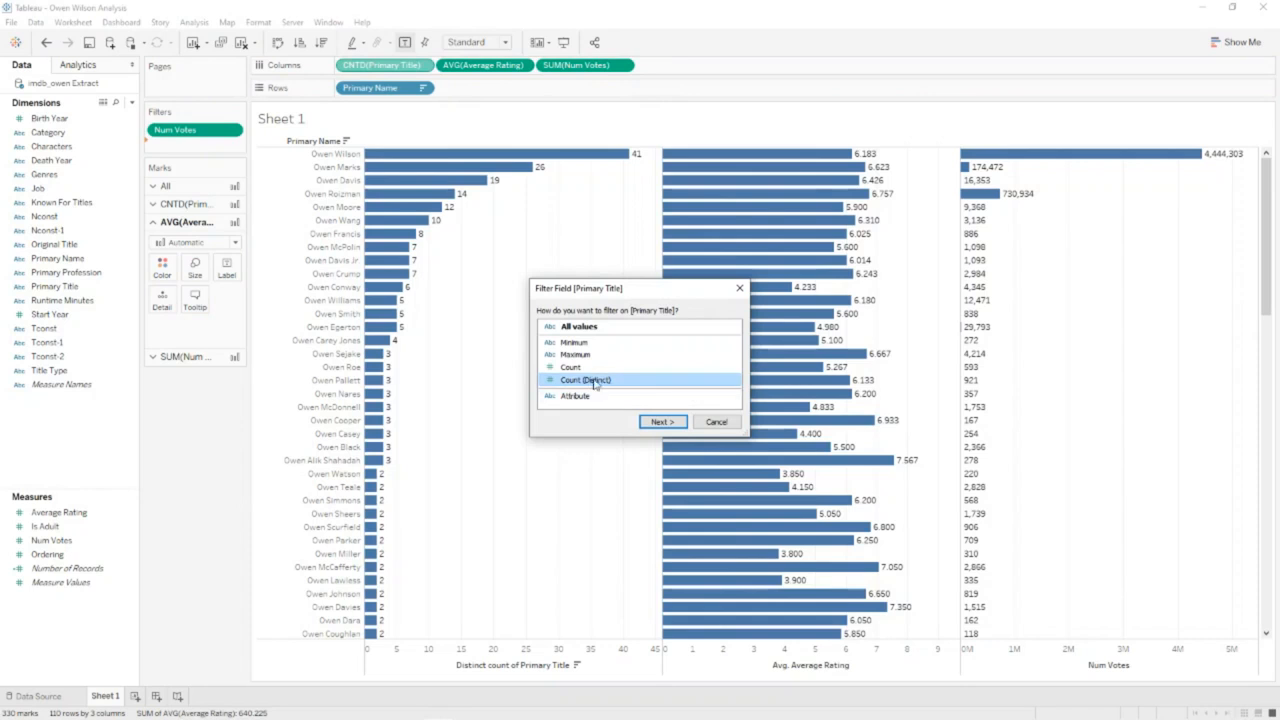
pyautogui.click(662, 421)
pyautogui.click(598, 287)
pyautogui.doubleClick(503, 362)
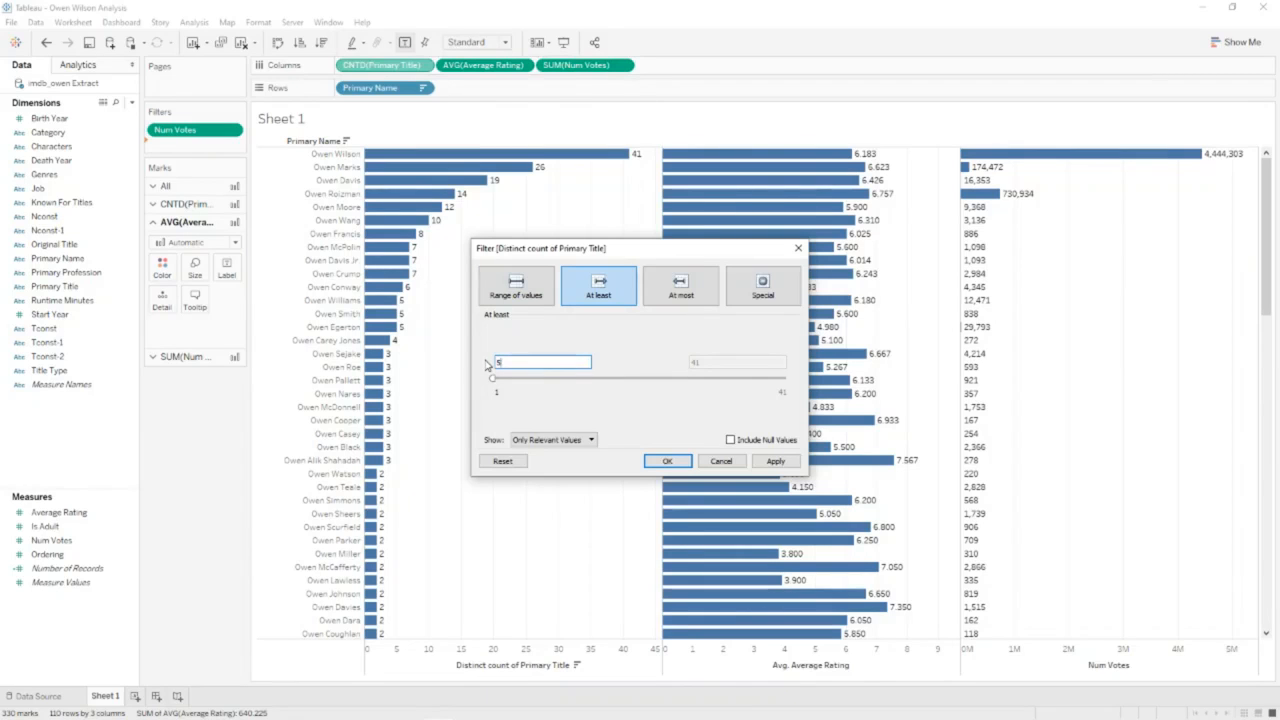
pyautogui.click(668, 461)
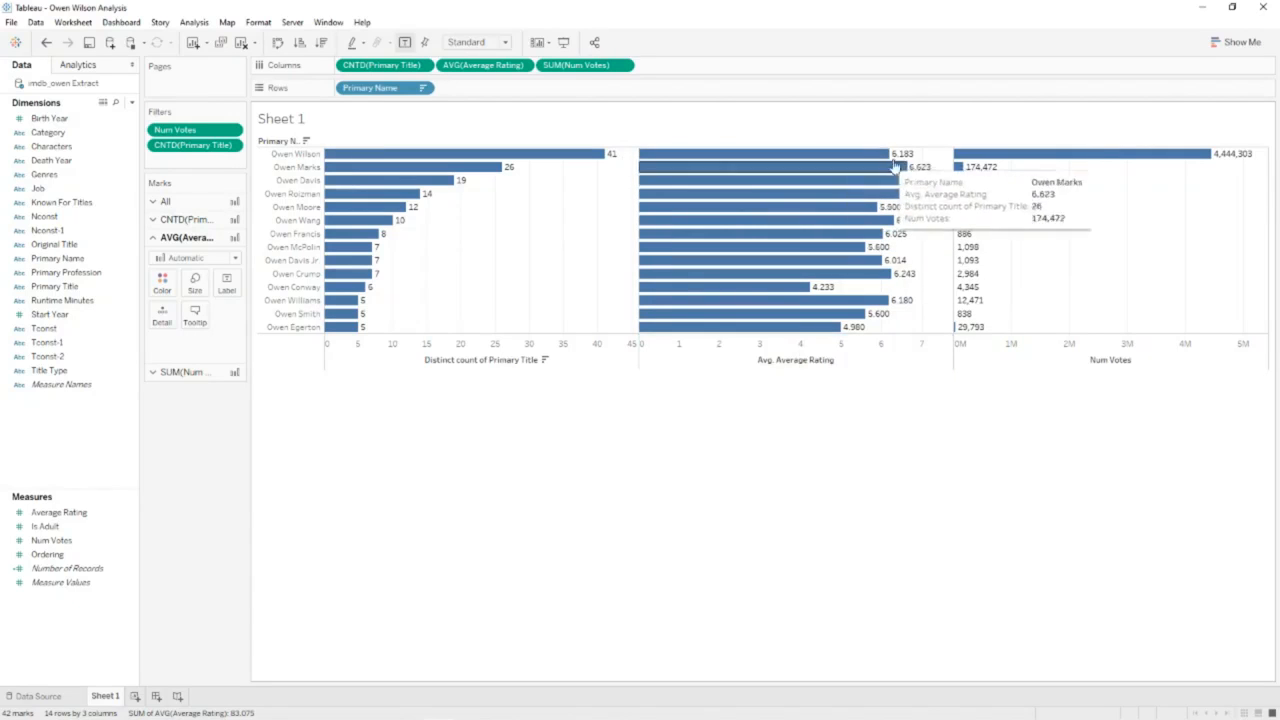
# Sort the filtered names in descending order by average of Average Rating and compare their vote numbers.
pyautogui.click(843, 360)
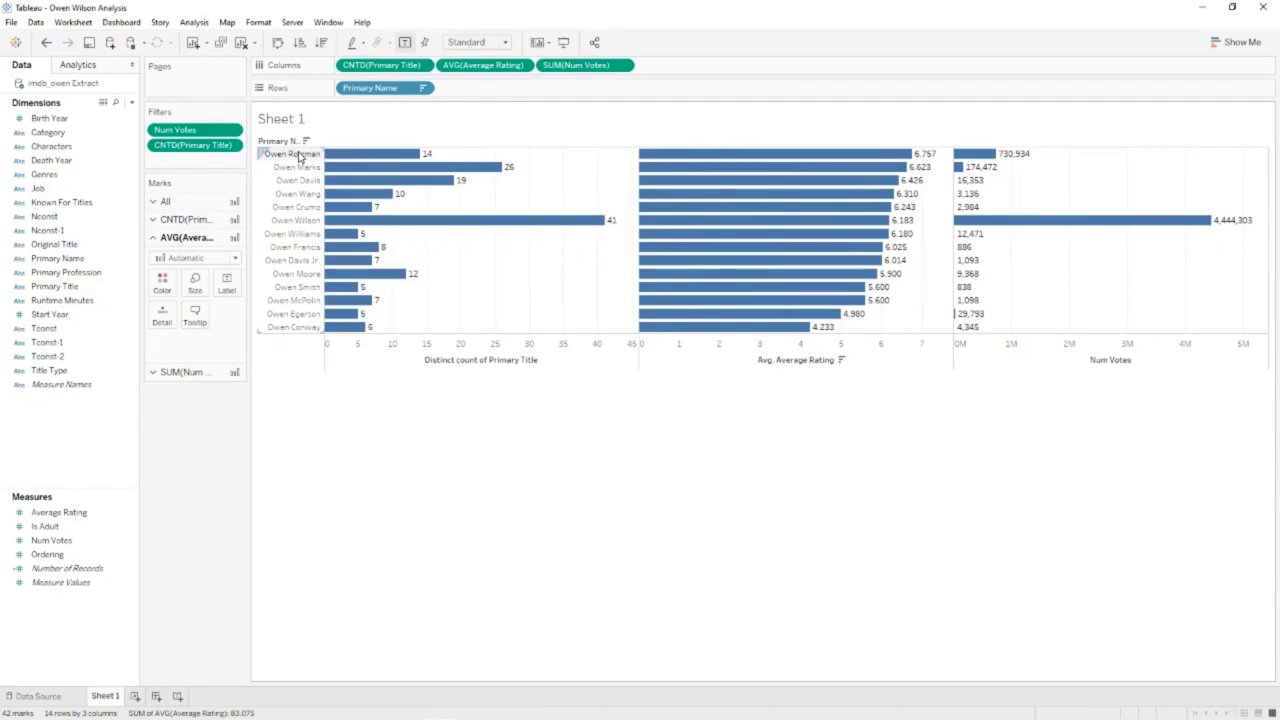
pyautogui.moveTo(987, 160)
# Color the bars of all three measures by Category.
pyautogui.click(48, 132)
pyautogui.moveTo(48, 132); pyautogui.dragTo(226, 430)
pyautogui.click(168, 203)
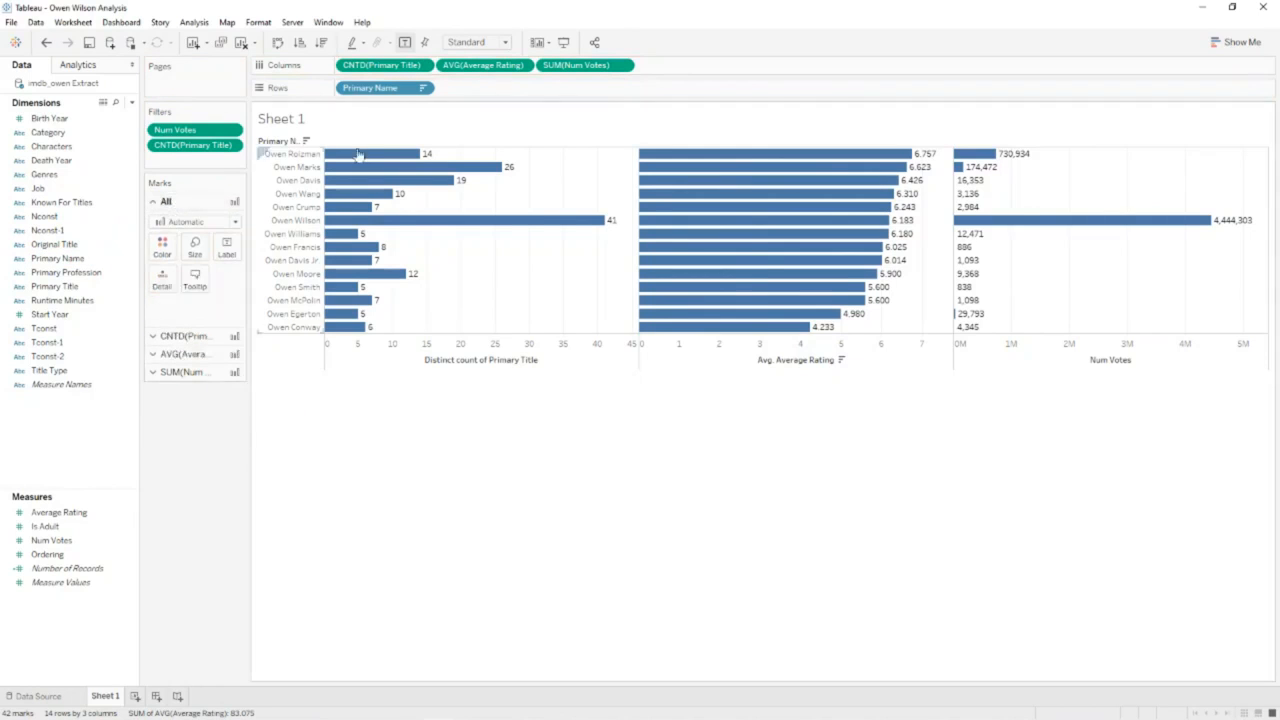
pyautogui.moveTo(45, 132); pyautogui.dragTo(165, 251)
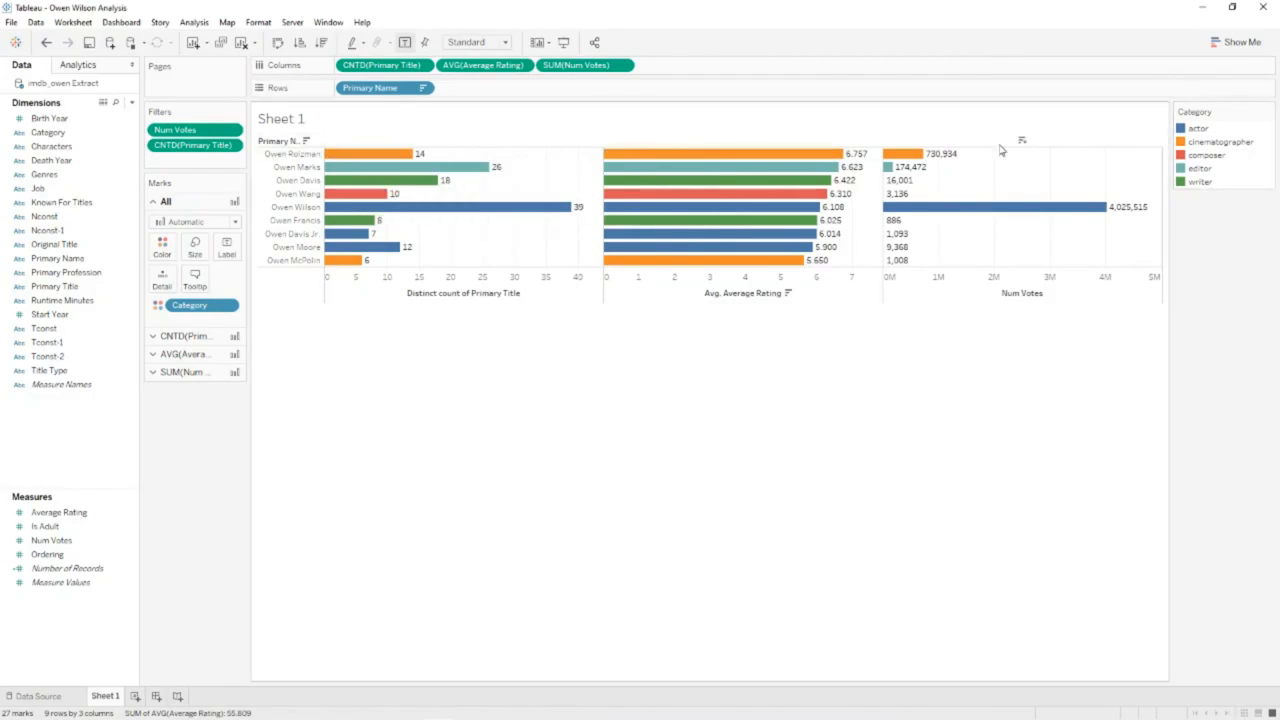
# Highlight the cinematographer bars and clear the highlight, and filter the view to keep only the actor category.
pyautogui.click(1204, 146)
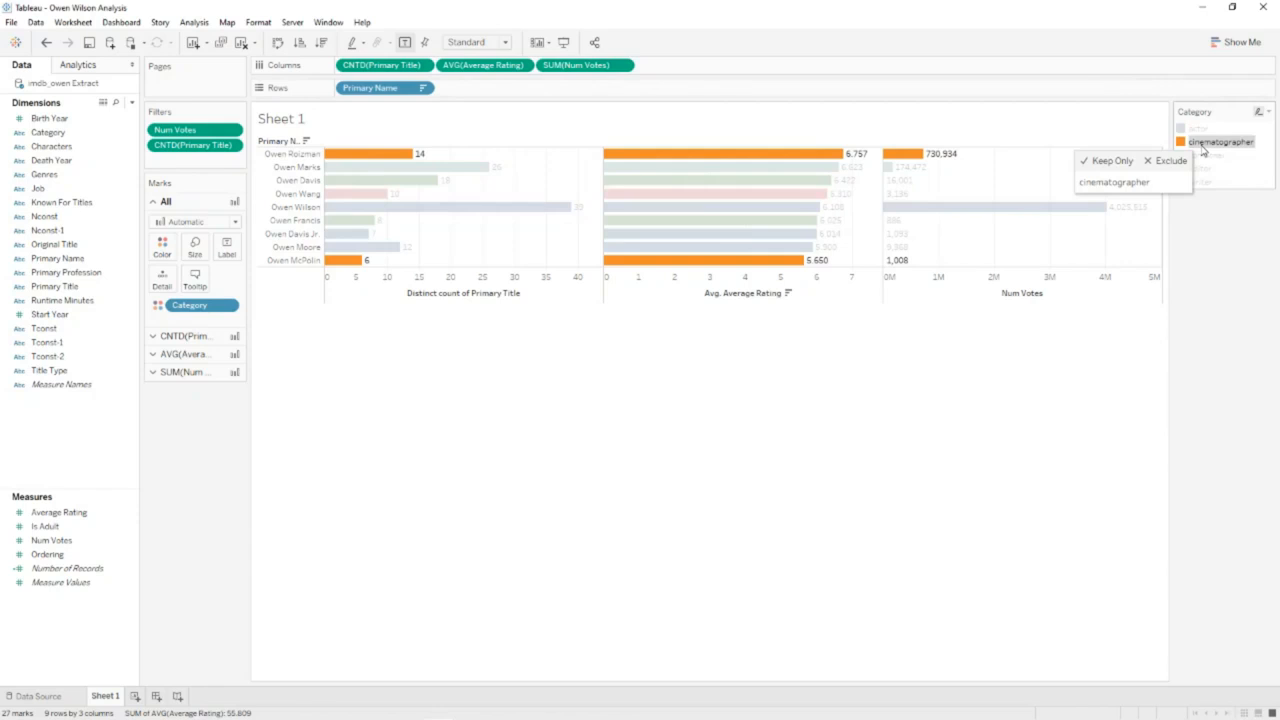
pyautogui.click(1204, 148)
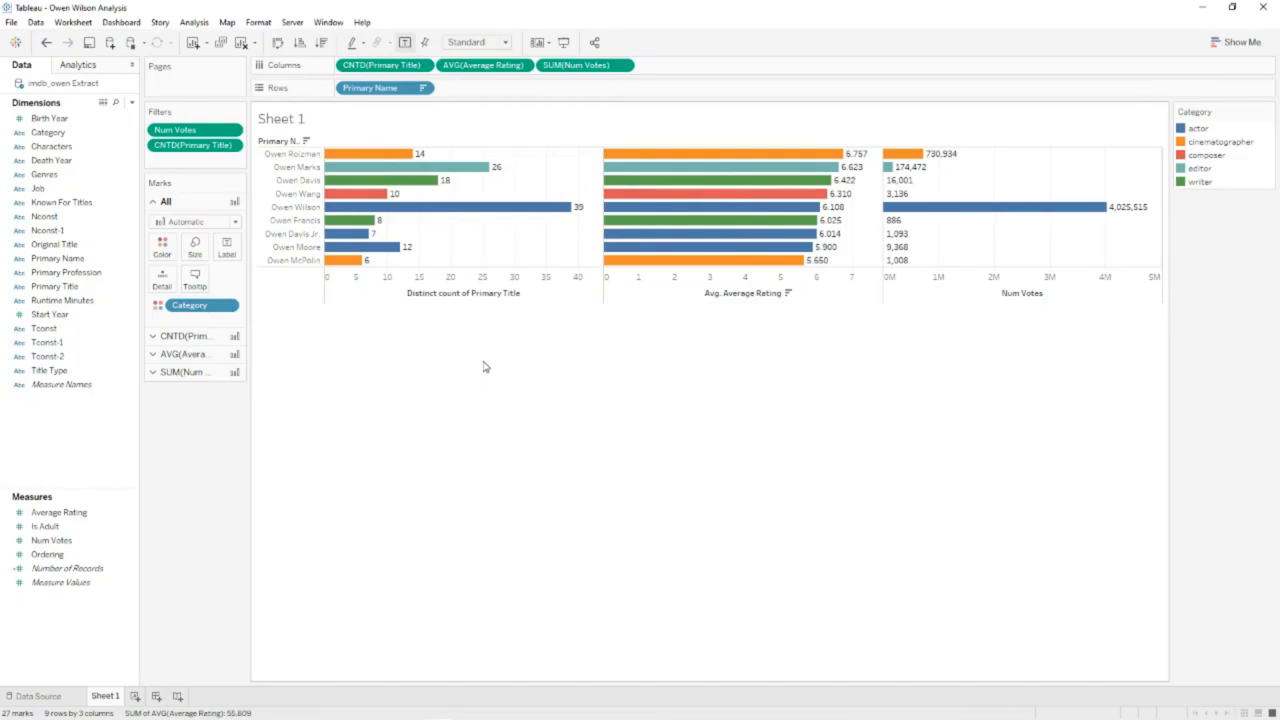
pyautogui.rightClick(1198, 129)
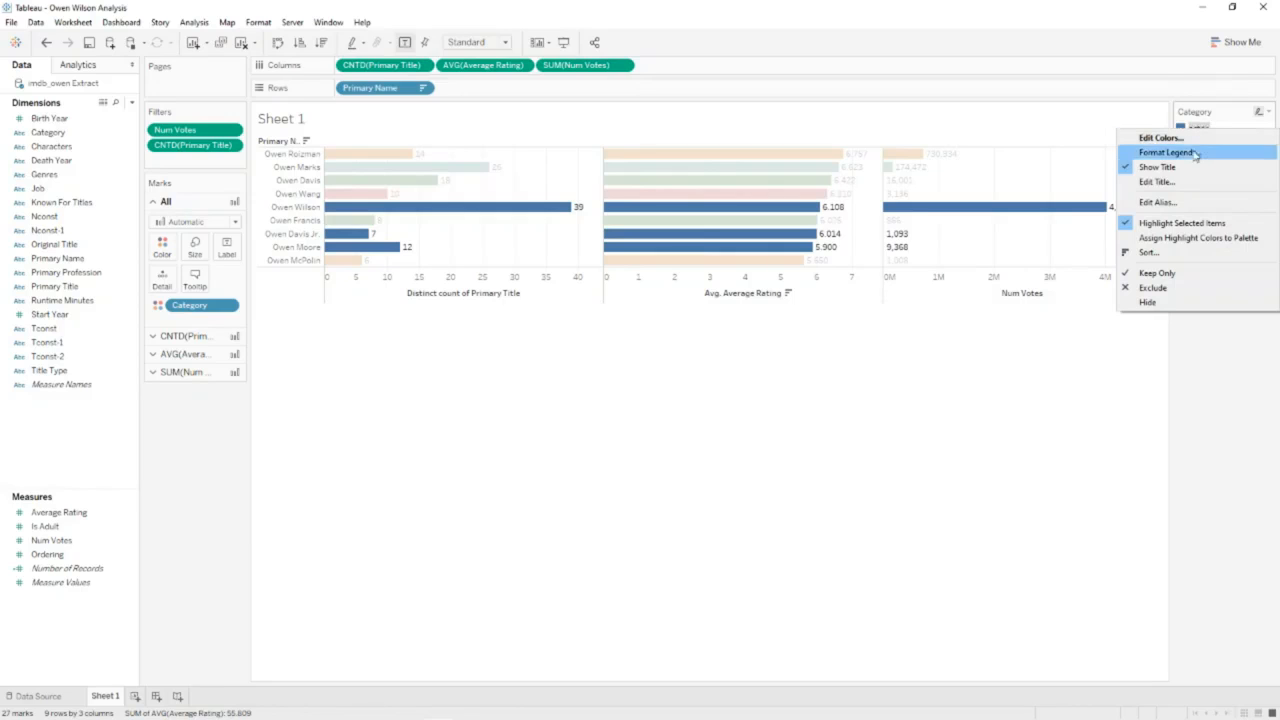
pyautogui.click(1160, 273)
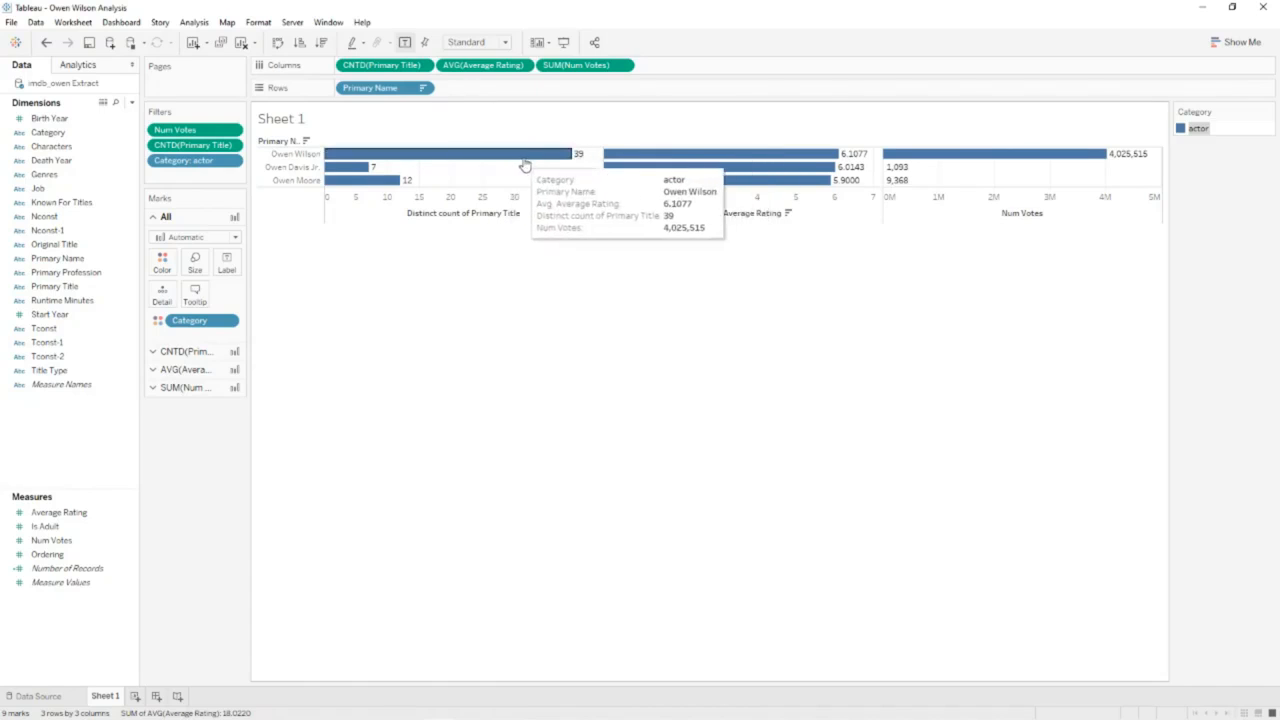
pyautogui.moveTo(828, 158)
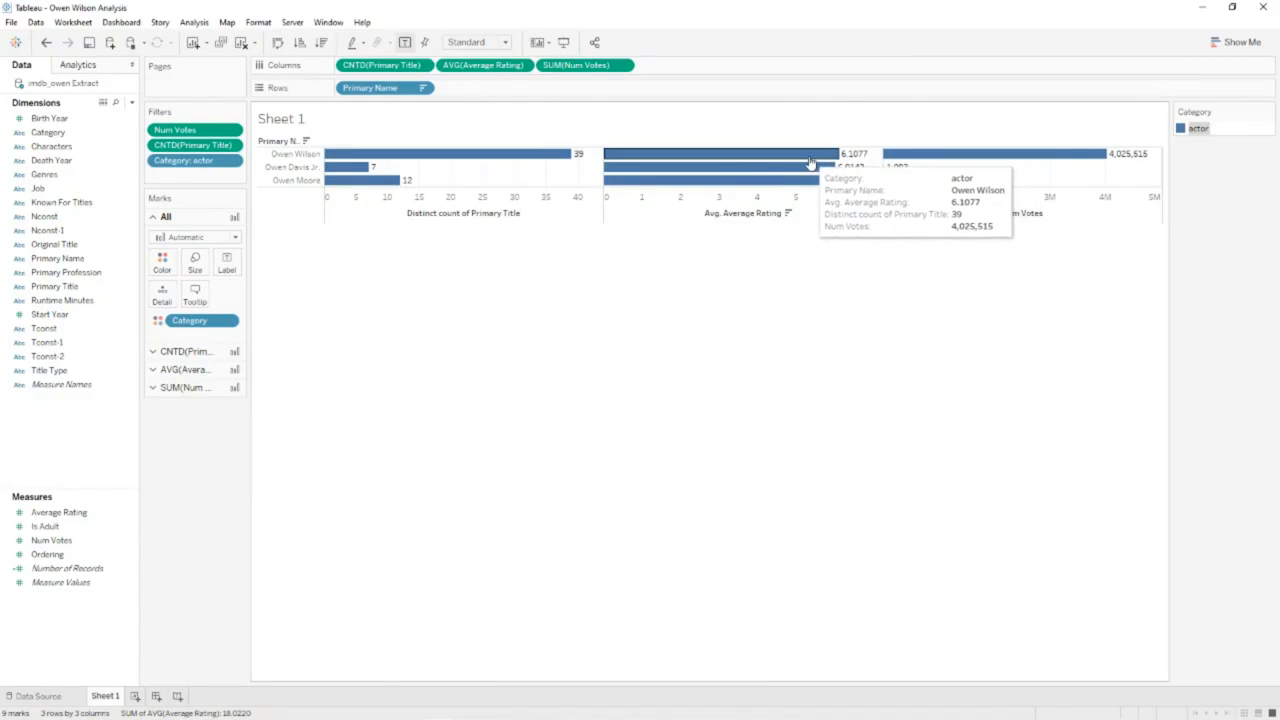